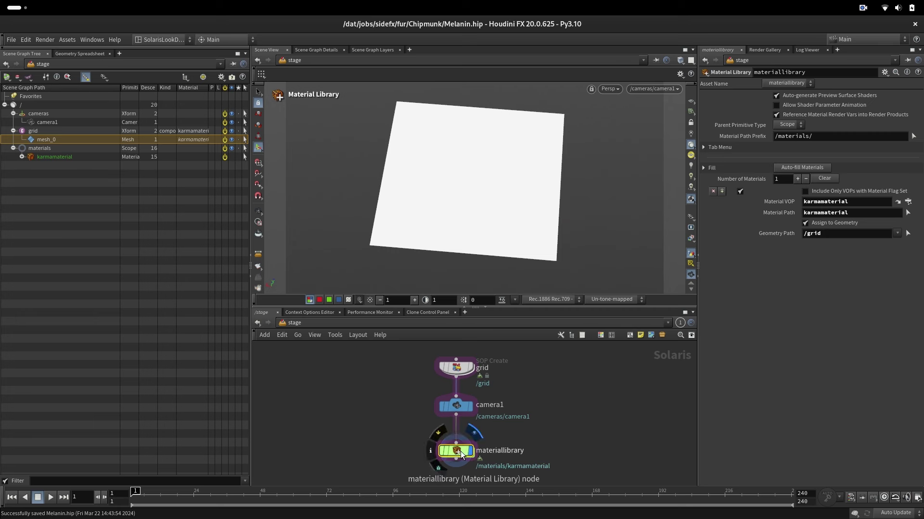
# Open the karmamaterial network in the material library and examine its node chain, from the st reader through melanin to the material outputs.
pyautogui.doubleClick(456, 451)
pyautogui.doubleClick(470, 405)
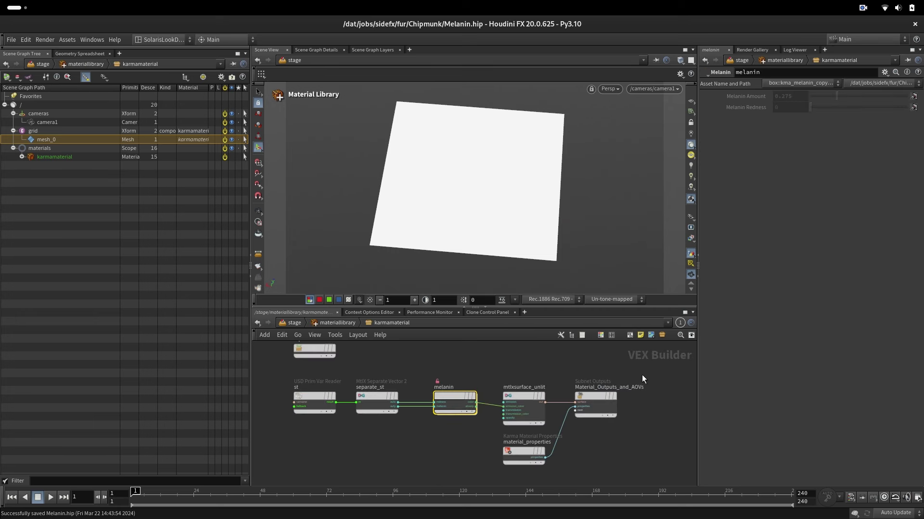
pyautogui.click(592, 409)
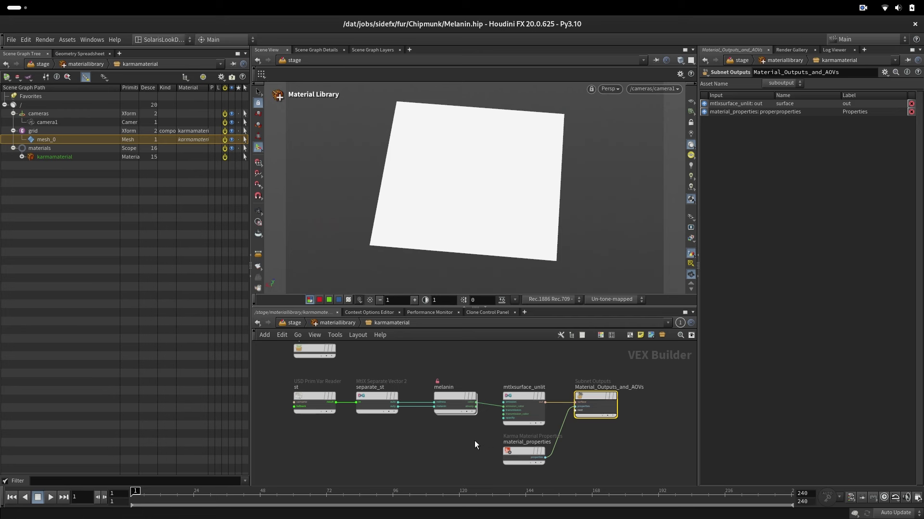
pyautogui.click(523, 406)
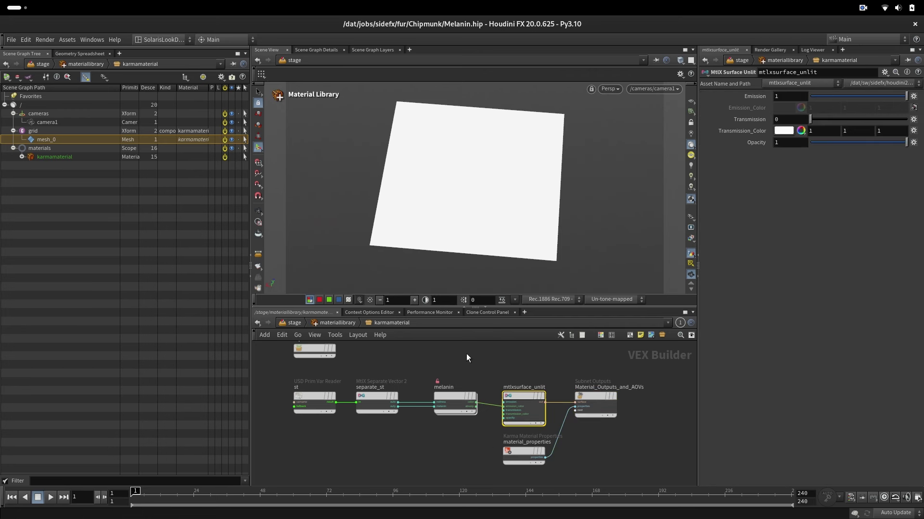
pyautogui.click(455, 403)
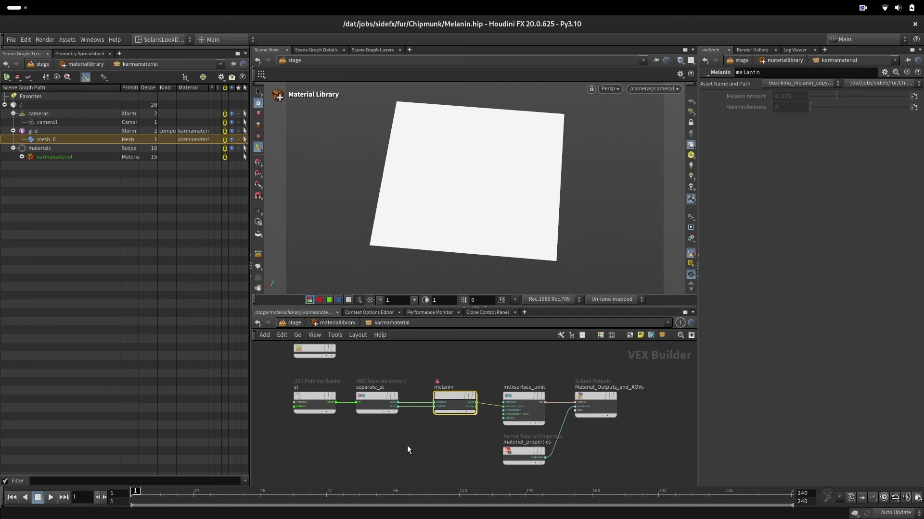
pyautogui.click(324, 402)
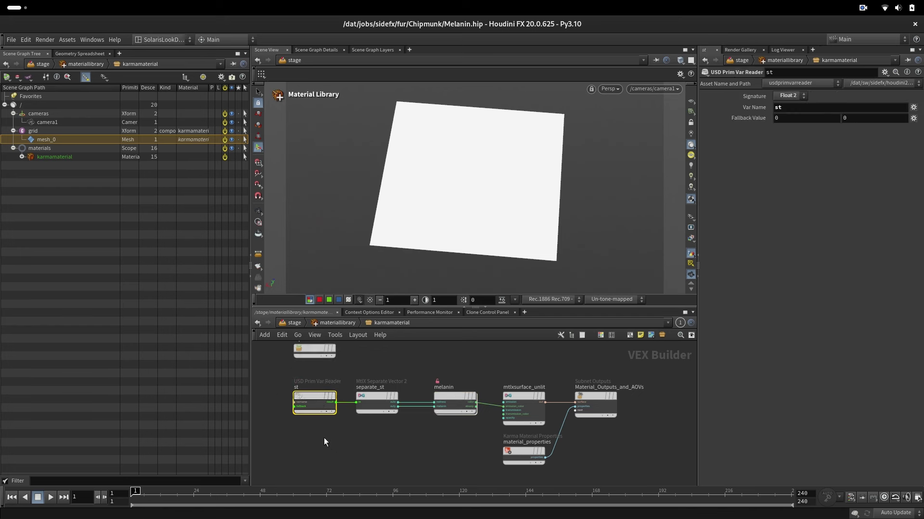
pyautogui.click(376, 401)
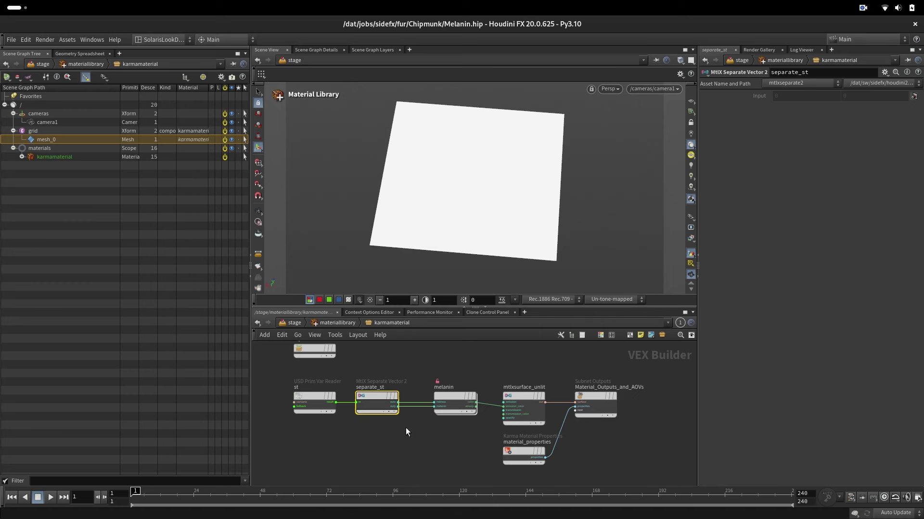
pyautogui.scroll(6, 416, 436)
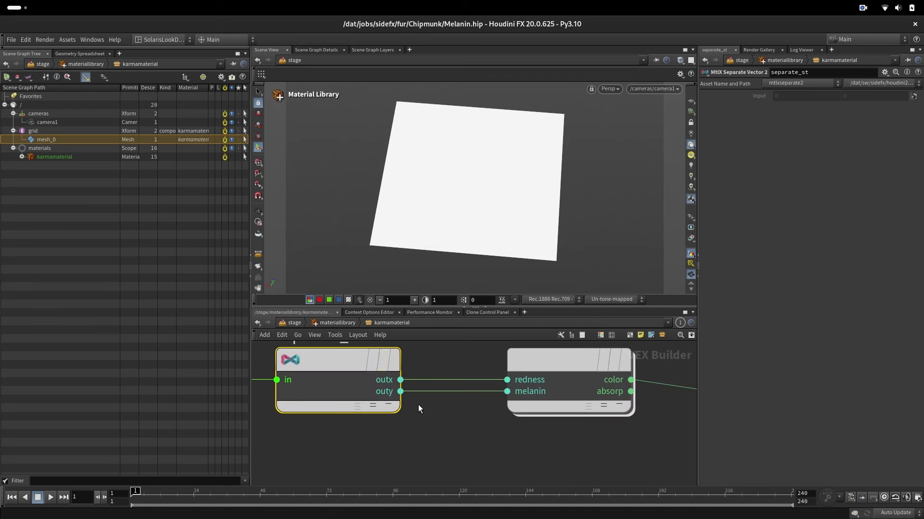
pyautogui.moveTo(514, 400); pyautogui.dragTo(438, 440, button='middle')
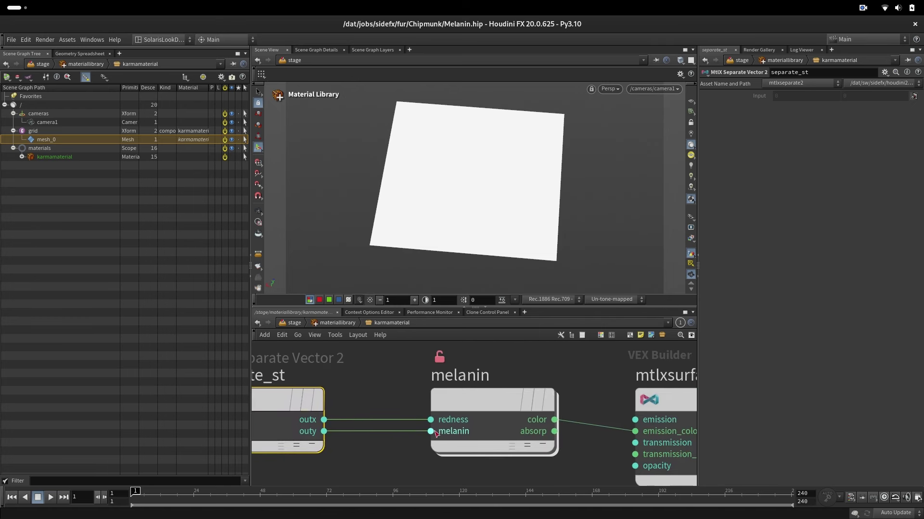
pyautogui.click(481, 399)
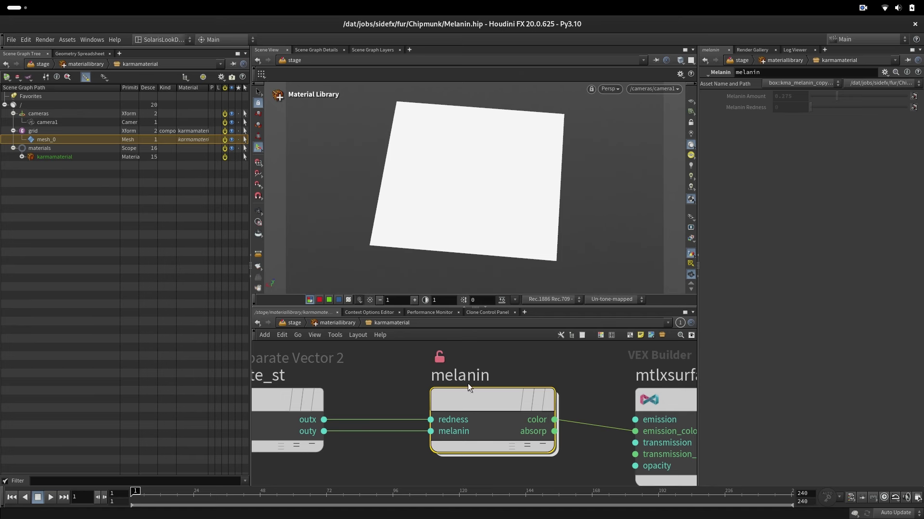
# Switch the viewport renderer to Karma XPU to preview the melanin material on the grid.
pyautogui.click(610, 89)
pyautogui.click(631, 144)
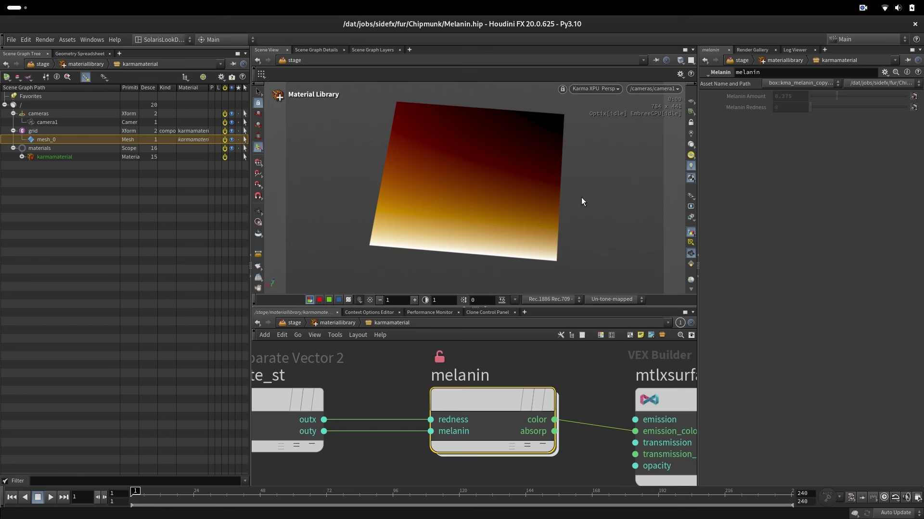
# Try removing the connection from separate_st to the melanin node's redness input and setting Melanin Redness to 1.
pyautogui.click(376, 406)
pyautogui.click(379, 422)
pyautogui.press('Delete')
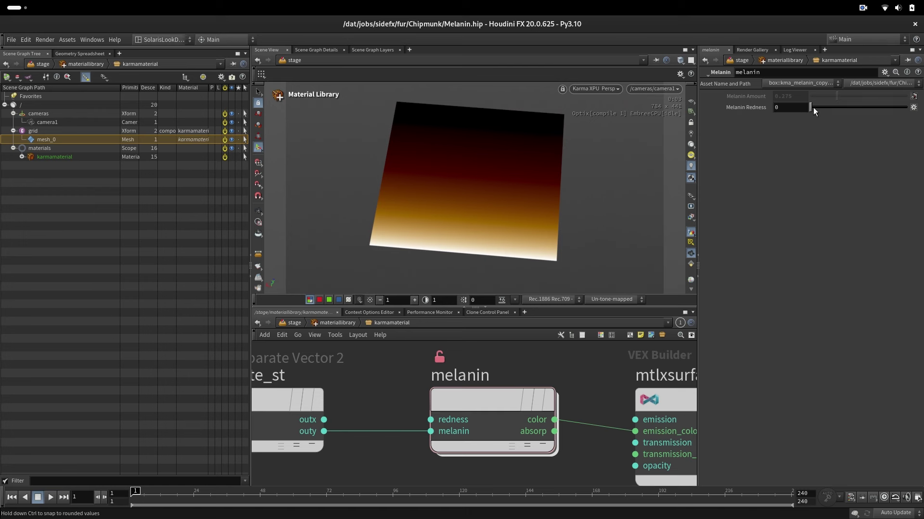
pyautogui.moveTo(810, 107); pyautogui.dragTo(909, 107)
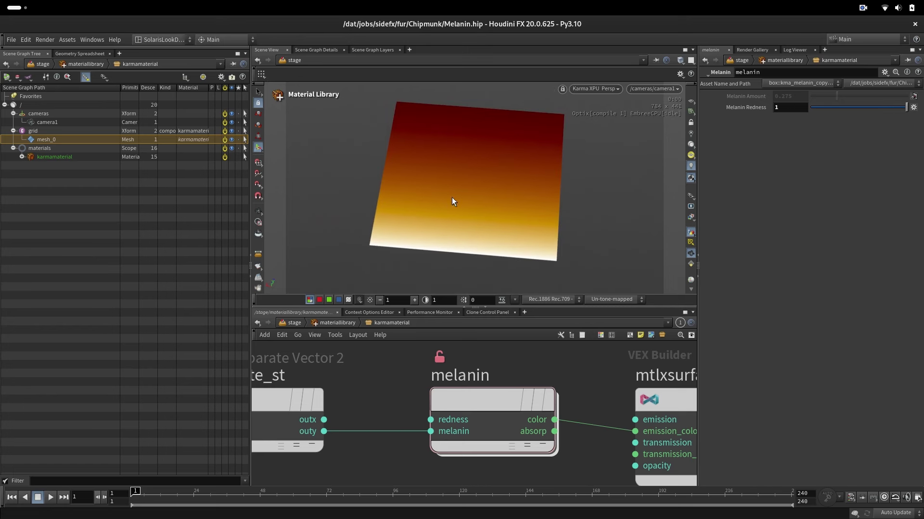
# Enter the melanin subnet, switch to the hair reflectance PDF and look up the RGB melanin absorption values and their color space in section 6.1.
pyautogui.doubleClick(493, 399)
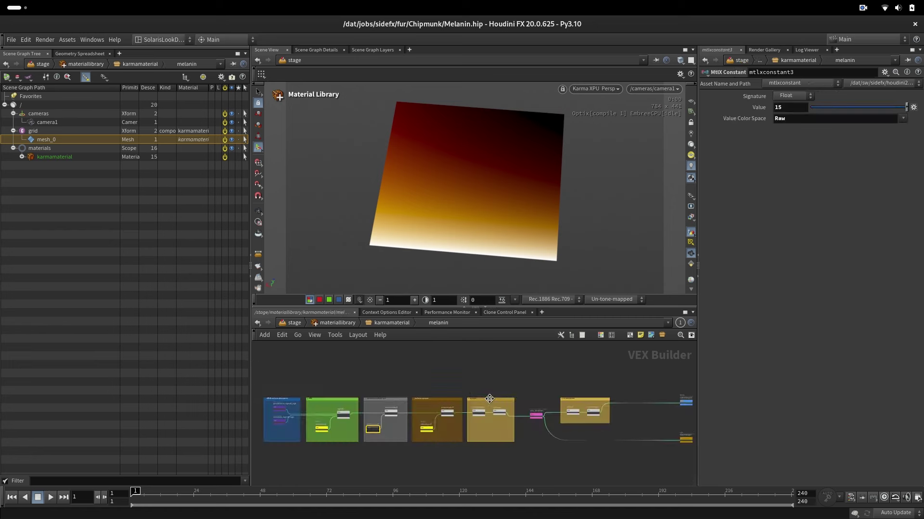
pyautogui.hotkey('alt', 'Tab')
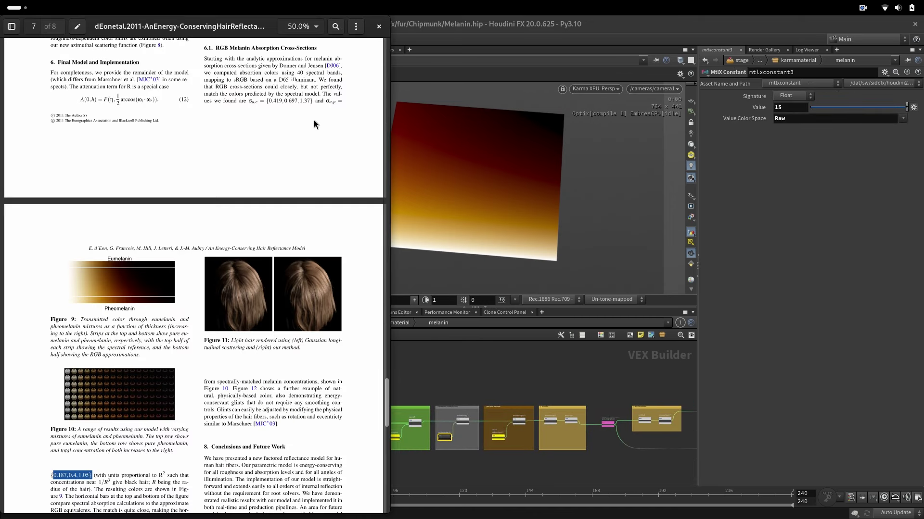
pyautogui.moveTo(269, 101); pyautogui.dragTo(311, 101)
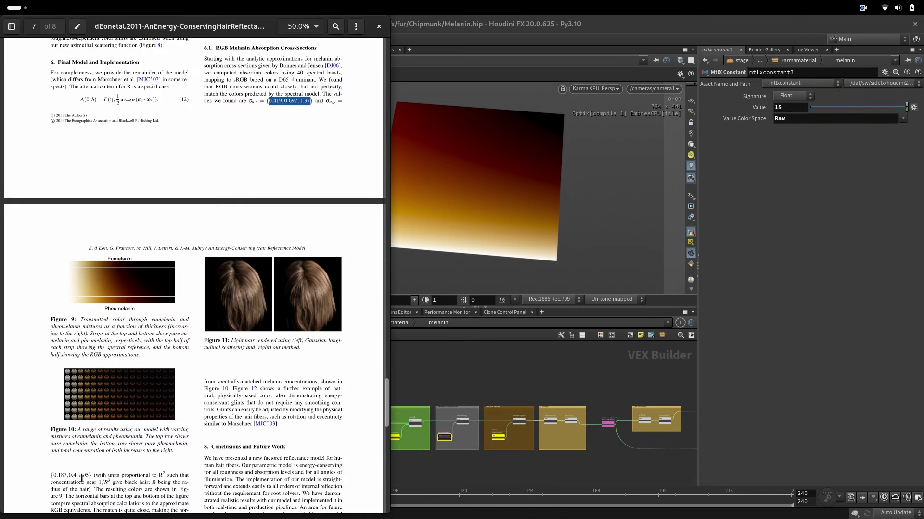
pyautogui.moveTo(51, 476); pyautogui.dragTo(90, 476)
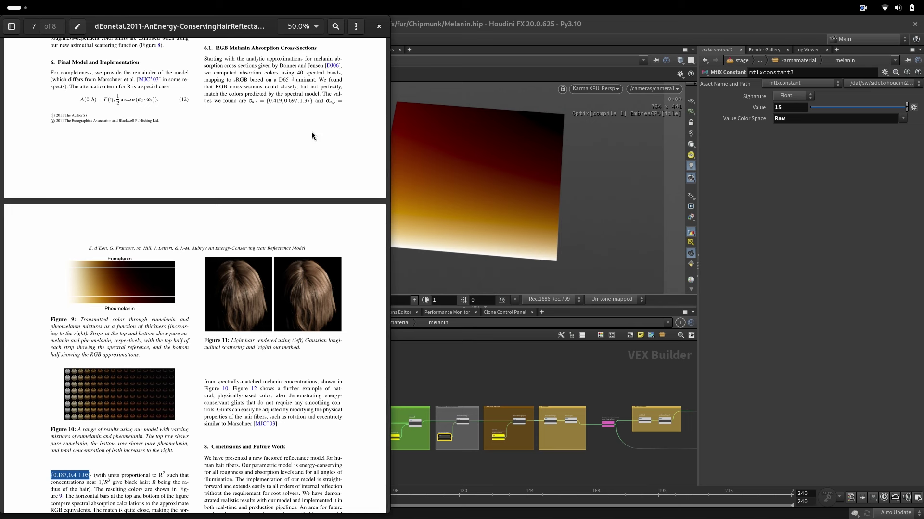
pyautogui.doubleClick(241, 80)
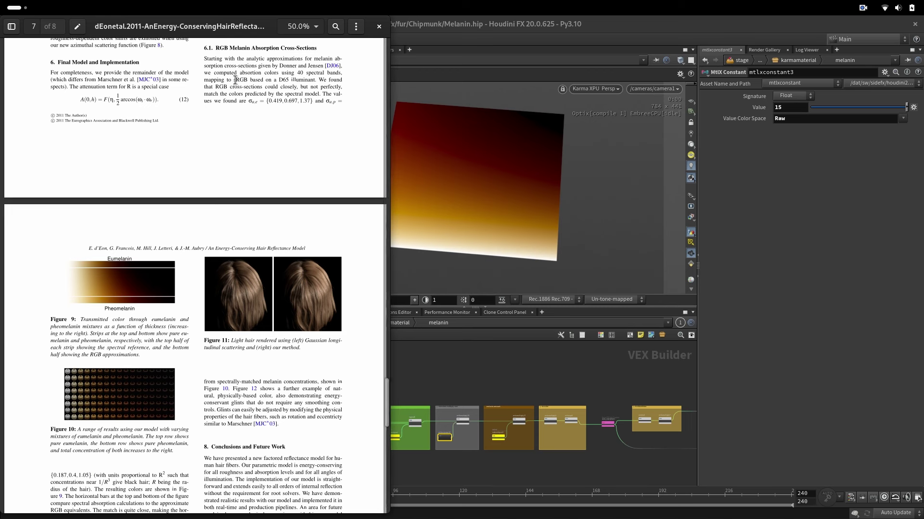
pyautogui.click(268, 92)
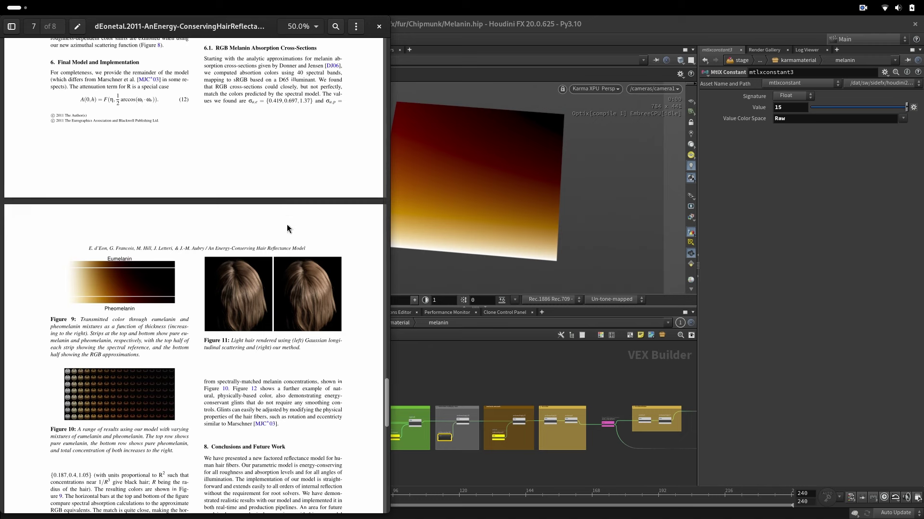
# Return to Houdini and inspect the ocio_transform color spaces and the pheomelanin_sigmaA_srgb constant in the melanin subnet.
pyautogui.click(461, 368)
pyautogui.click(608, 423)
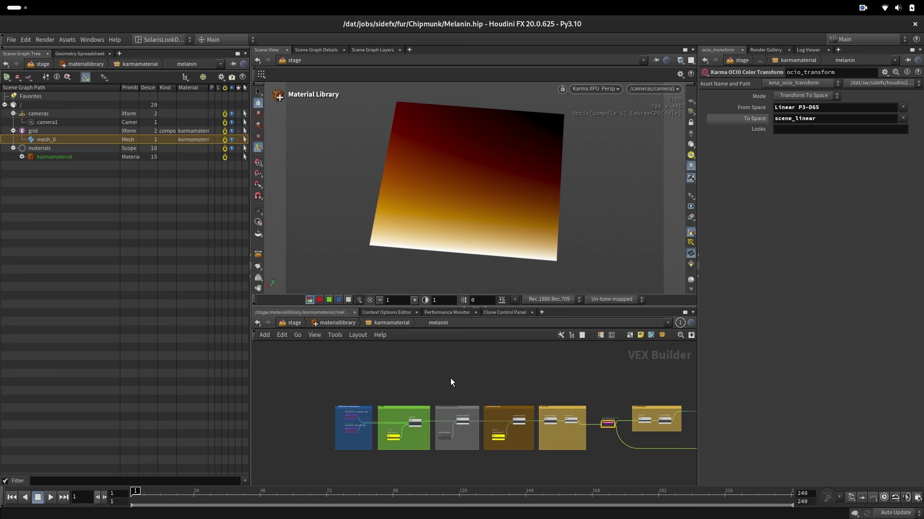
pyautogui.scroll(6, 344, 414)
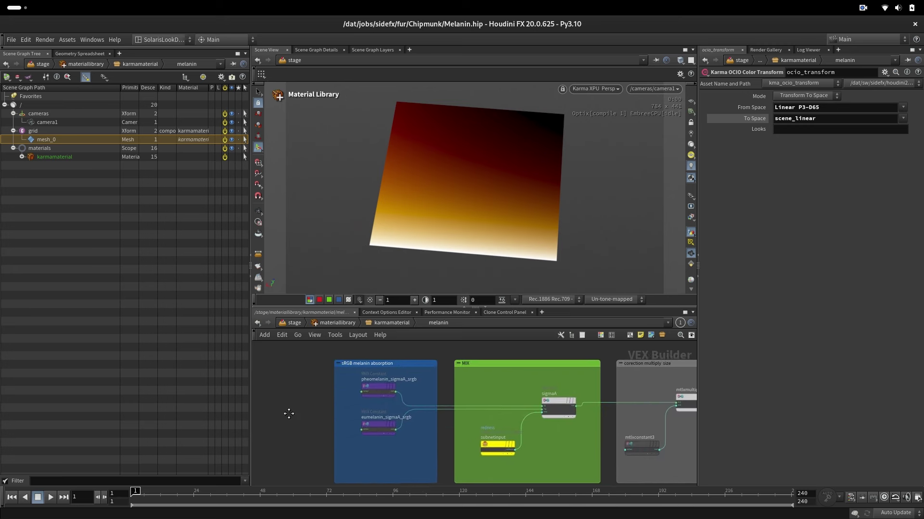
pyautogui.moveTo(320, 412); pyautogui.dragTo(260, 409, button='middle')
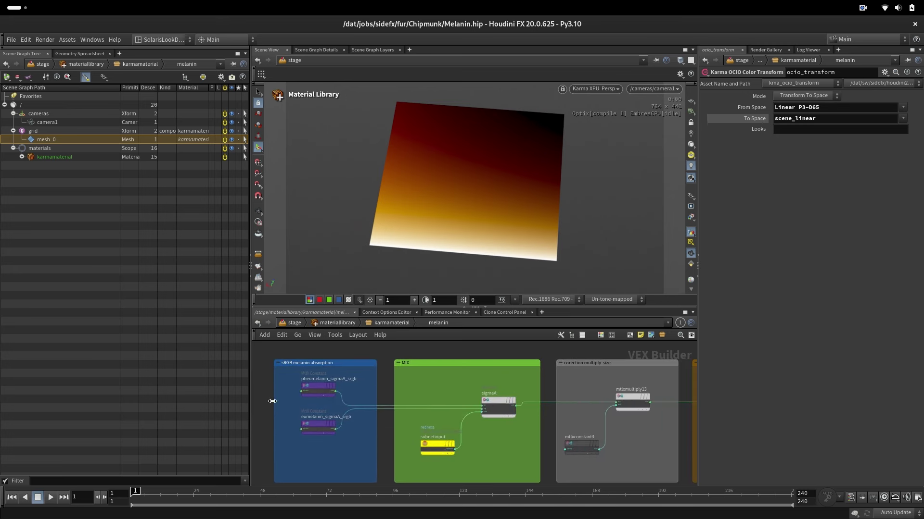
pyautogui.click(301, 386)
pyautogui.scroll(-5, 413, 474)
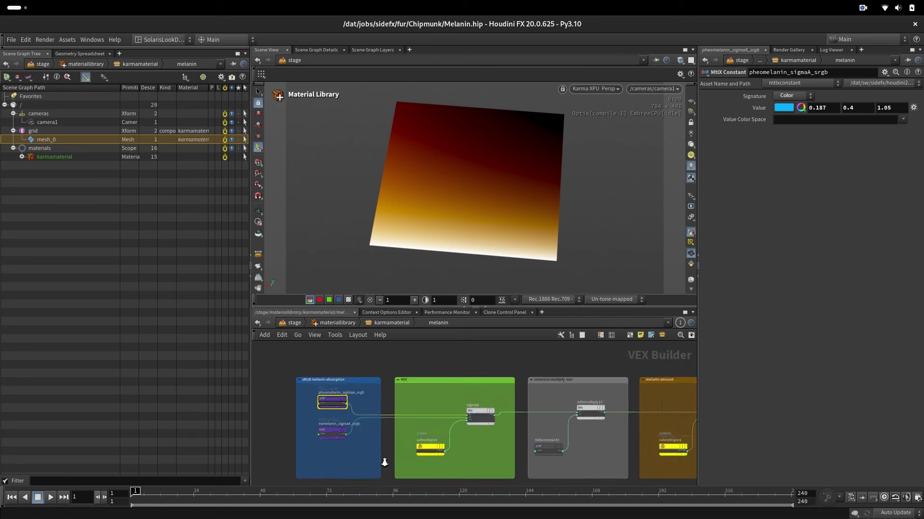
# Move the color subnetoutput node beneath the sRGB melanin absorption box and feed it from pheomelanin_sigmaA_srgb.
pyautogui.moveTo(663, 425); pyautogui.dragTo(348, 464)
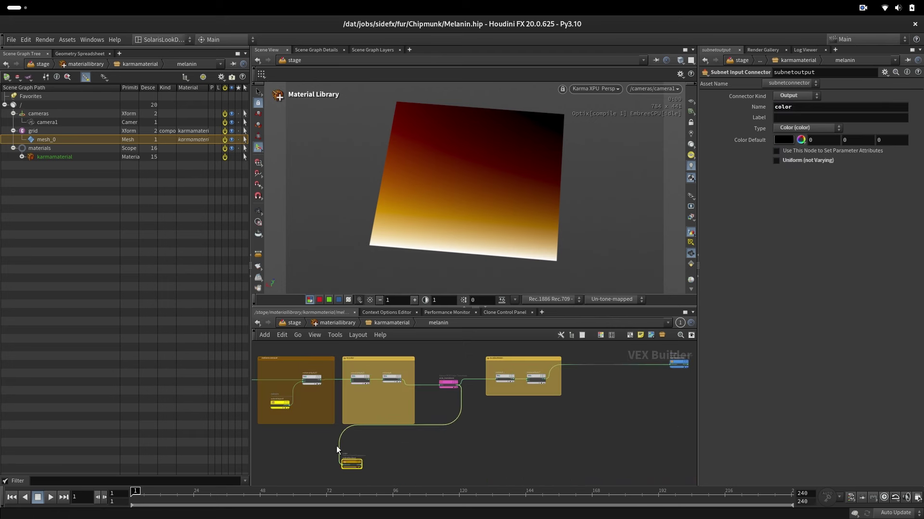
pyautogui.moveTo(337, 449); pyautogui.dragTo(606, 425, button='middle')
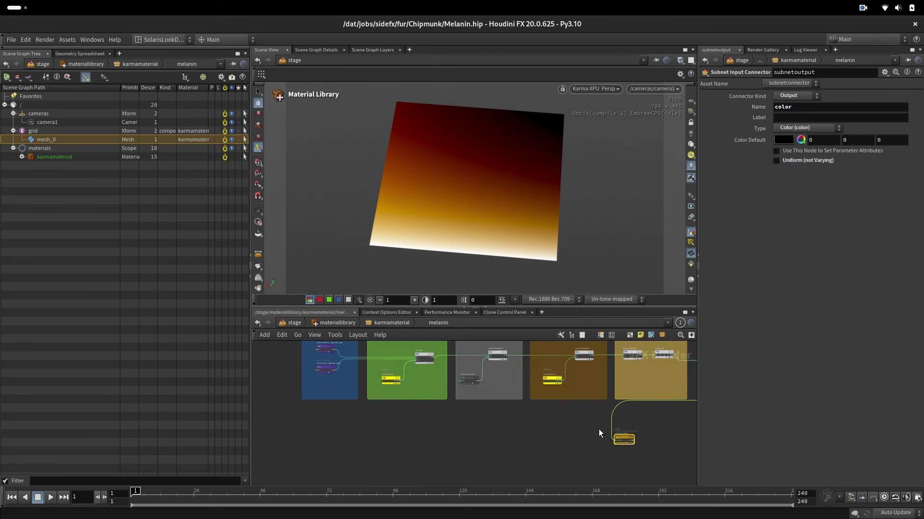
pyautogui.doubleClick(619, 436)
pyautogui.click(448, 433)
pyautogui.moveTo(620, 440); pyautogui.dragTo(417, 424)
pyautogui.moveTo(353, 423); pyautogui.dragTo(416, 446, button='middle')
pyautogui.scroll(6, 405, 450)
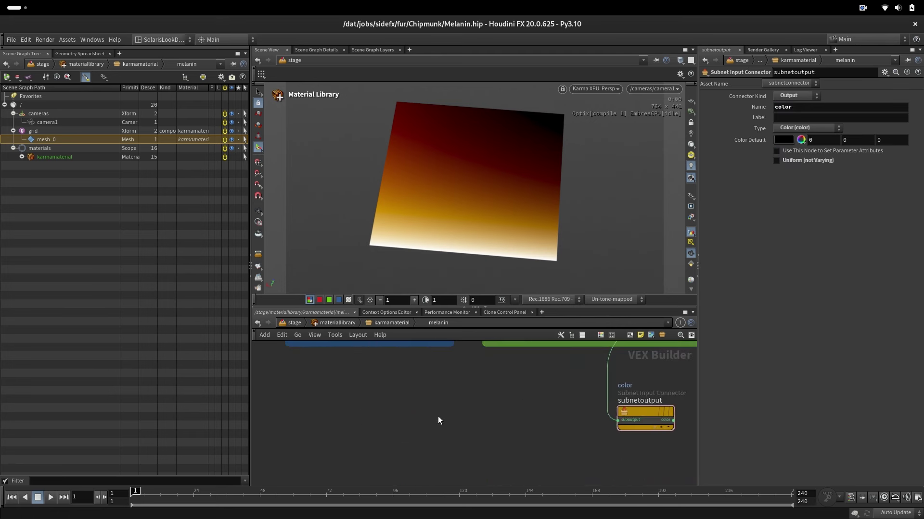
pyautogui.moveTo(627, 394); pyautogui.dragTo(600, 446, button='middle')
pyautogui.moveTo(599, 459); pyautogui.dragTo(460, 433)
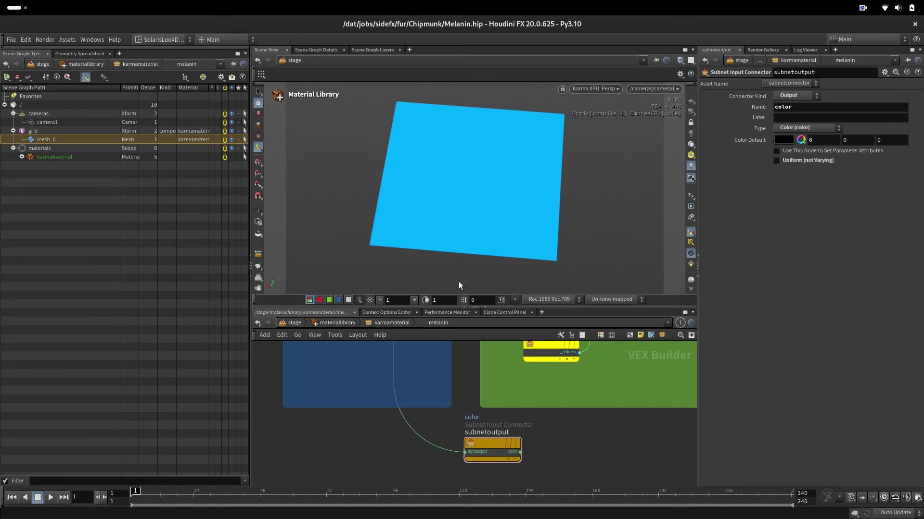
# Preview the other absorption color by connecting eumelanin_sigmaA_srgb to the color subnetoutput.
pyautogui.moveTo(343, 397); pyautogui.dragTo(369, 482, button='middle')
pyautogui.moveTo(377, 448); pyautogui.dragTo(371, 475, button='middle')
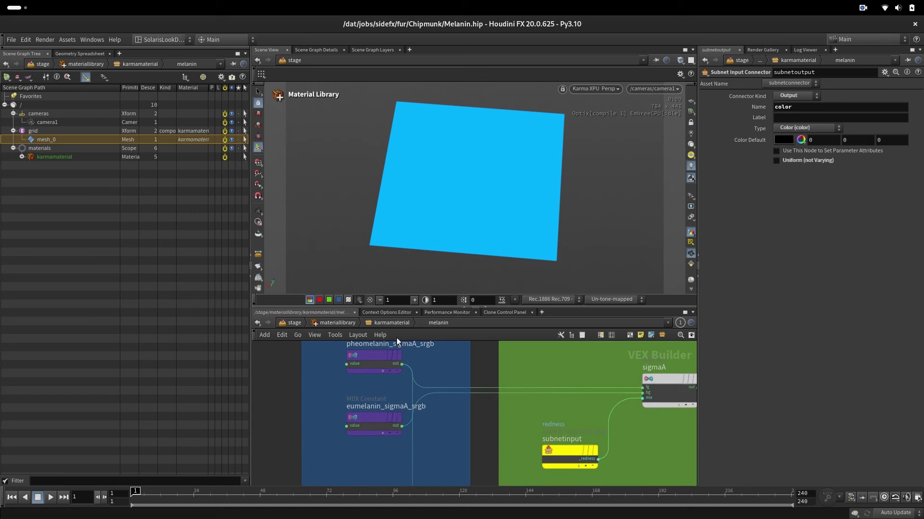
pyautogui.moveTo(395, 407); pyautogui.dragTo(354, 360, button='middle')
pyautogui.click(361, 381)
pyautogui.moveTo(414, 478); pyautogui.dragTo(394, 371, button='middle')
pyautogui.click(422, 403)
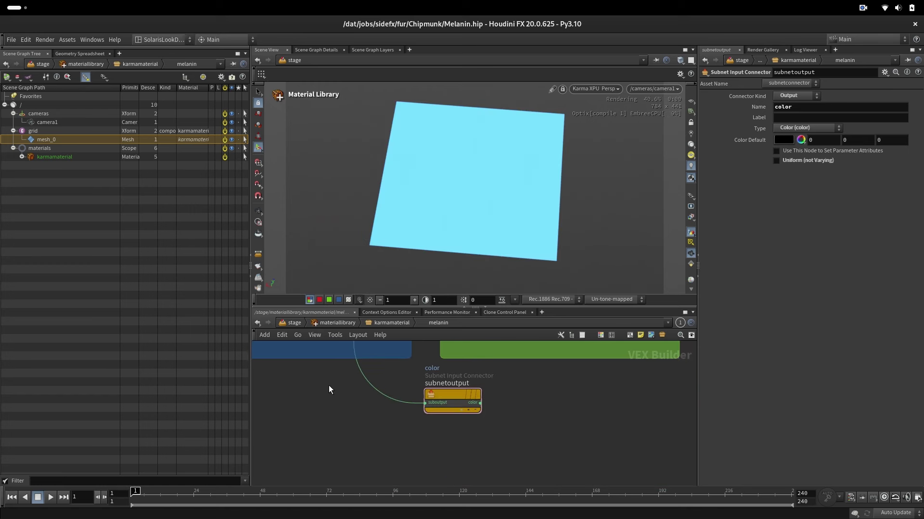
# Move the color subnetoutput below the MIX box, connect the sigmaA mix output to it, and inspect the redness subnetinput.
pyautogui.moveTo(337, 369); pyautogui.dragTo(313, 417, button='middle')
pyautogui.moveTo(429, 438); pyautogui.dragTo(584, 450)
pyautogui.moveTo(516, 372); pyautogui.dragTo(363, 499, button='middle')
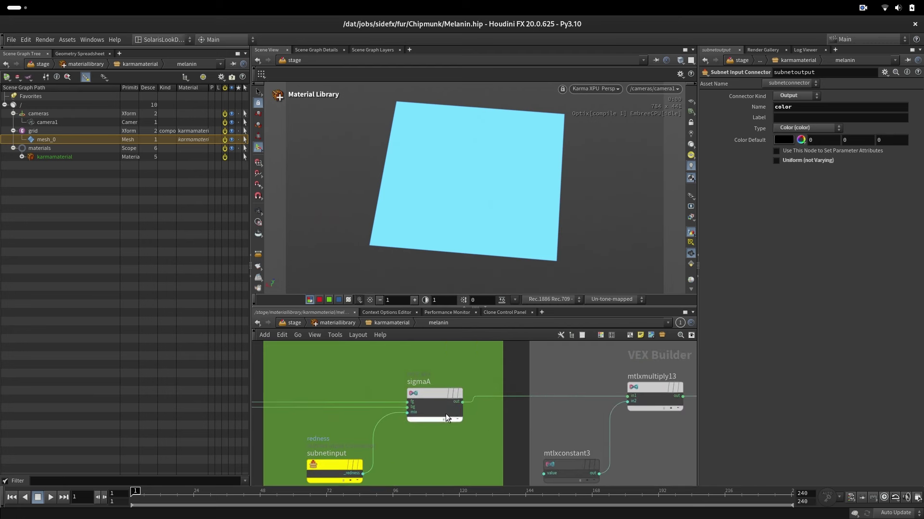
pyautogui.click(446, 415)
pyautogui.scroll(-2, 483, 395)
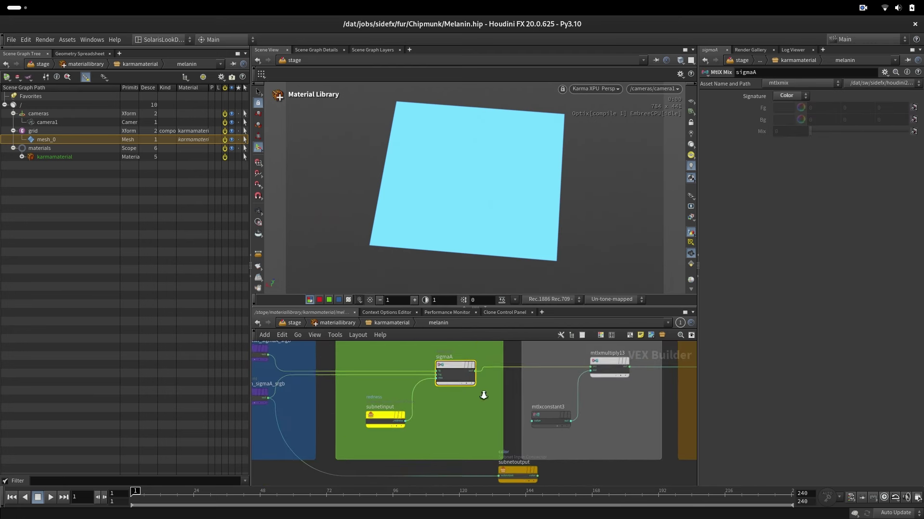
pyautogui.click(475, 371)
pyautogui.click(498, 475)
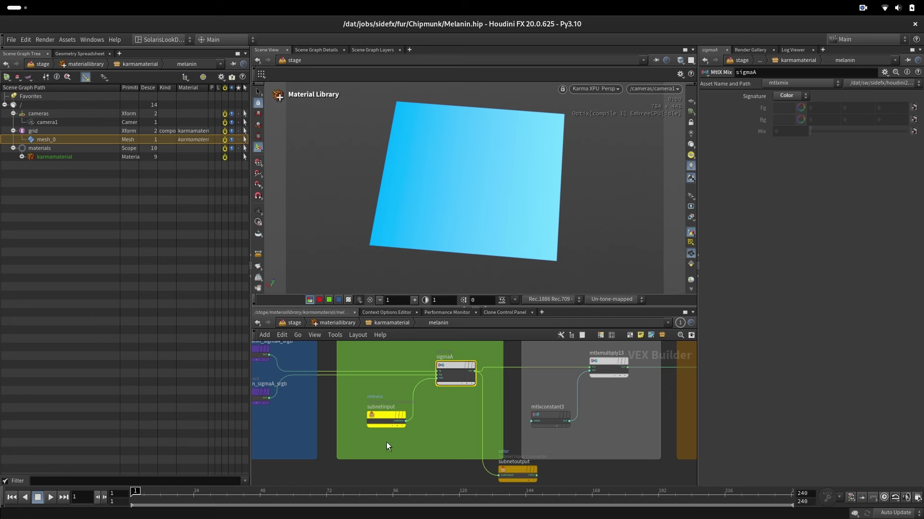
pyautogui.click(385, 417)
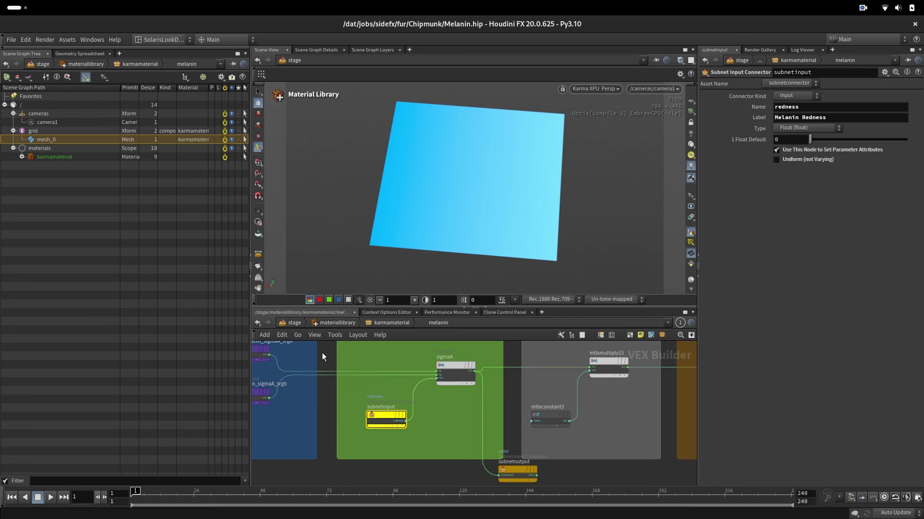
pyautogui.click(798, 118)
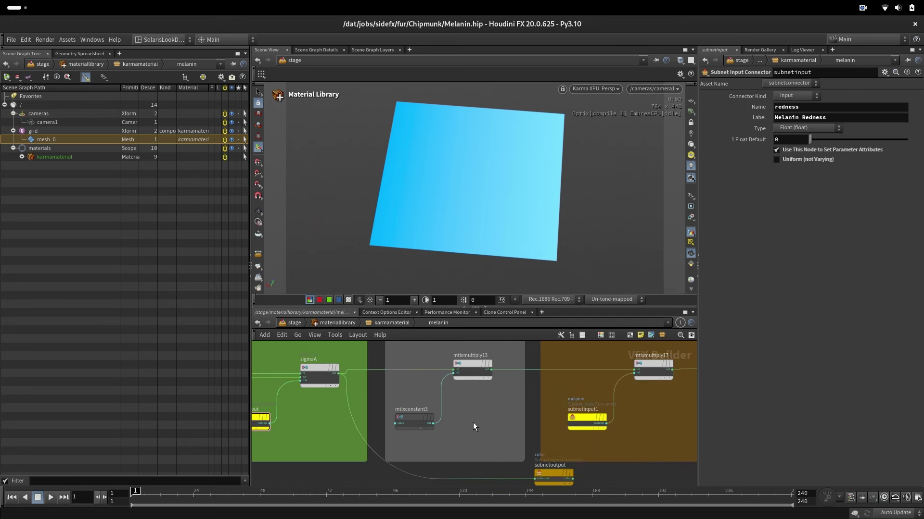
# Inspect the mtlxconstant3 multiplier and connect mtlxmultiply13's output to the color subnetoutput.
pyautogui.click(485, 367)
pyautogui.click(414, 418)
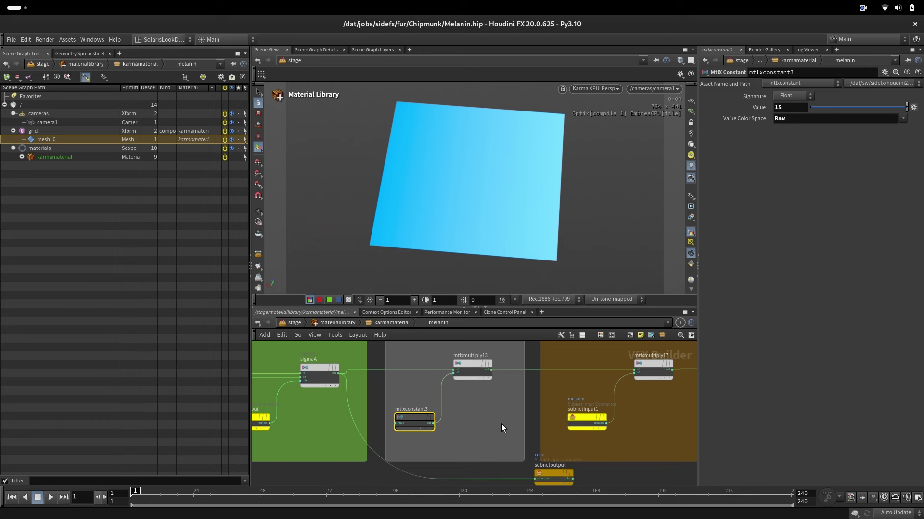
pyautogui.moveTo(490, 370); pyautogui.dragTo(534, 479)
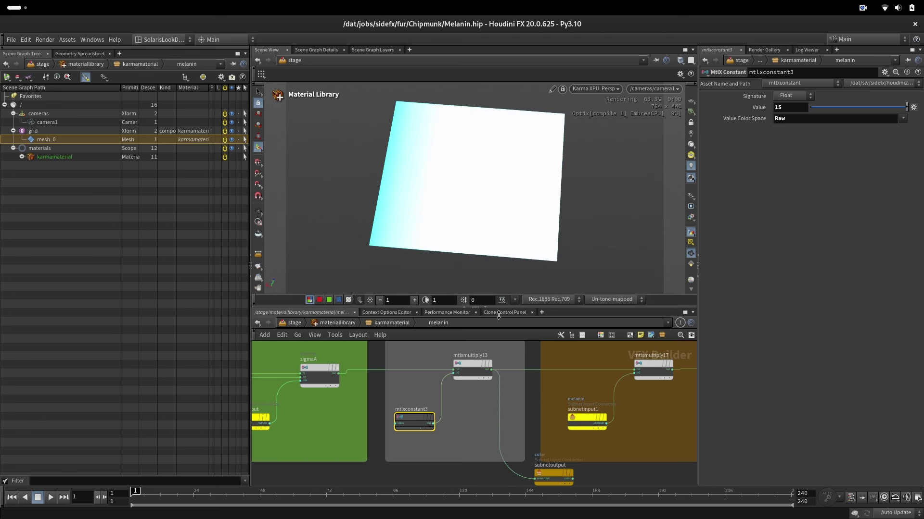
# Move the color subnetoutput node below the to color box, and inspect the melanin subnetinput and mtlxmultiply17.
pyautogui.moveTo(531, 402); pyautogui.dragTo(357, 389, button='middle')
pyautogui.moveTo(380, 460); pyautogui.dragTo(564, 473)
pyautogui.moveTo(463, 423); pyautogui.dragTo(464, 442, button='middle')
pyautogui.click(419, 428)
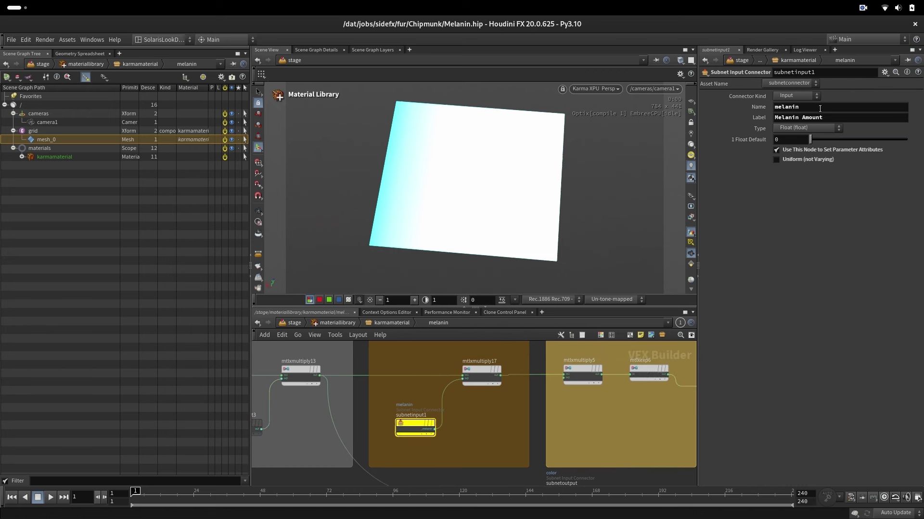
pyautogui.click(481, 375)
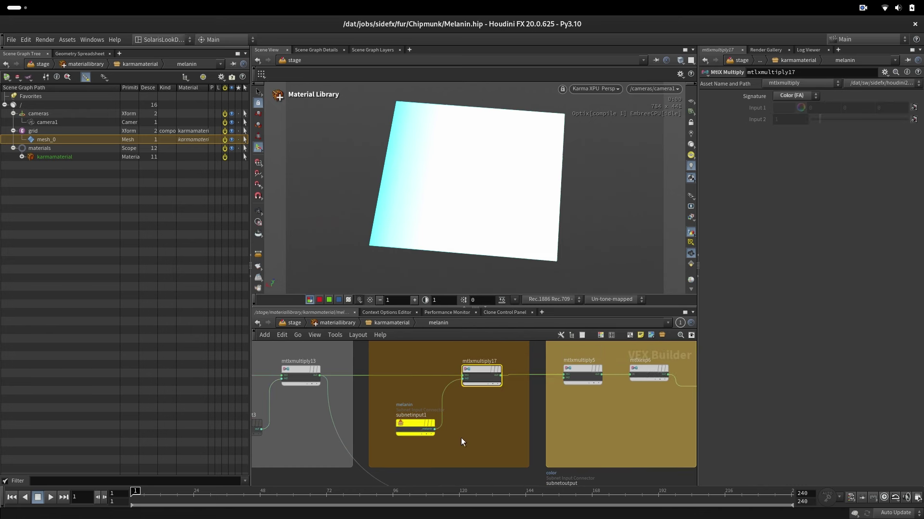
pyautogui.click(414, 427)
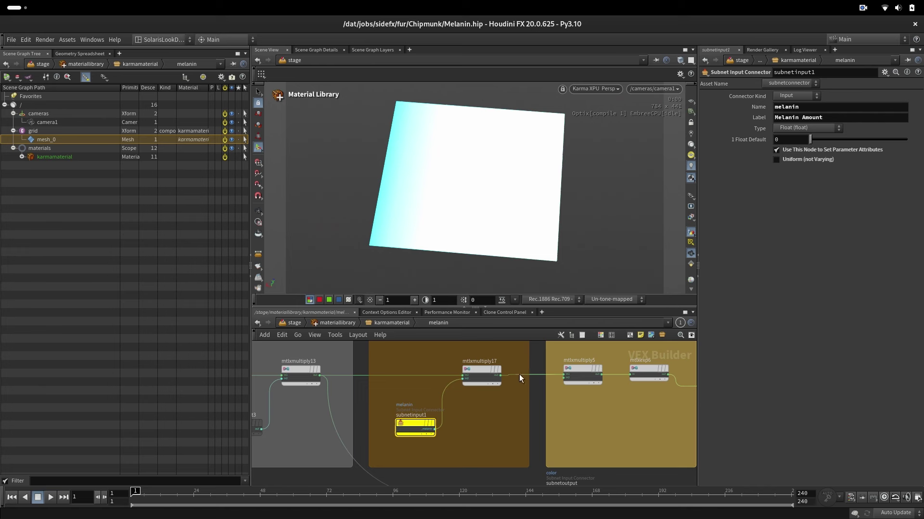
# Preview the melanin amount stage by connecting mtlxmultiply17's output to the color subnetoutput.
pyautogui.click(500, 375)
pyautogui.moveTo(524, 456); pyautogui.dragTo(492, 406, button='middle')
pyautogui.click(506, 439)
pyautogui.moveTo(486, 369); pyautogui.dragTo(466, 439, button='middle')
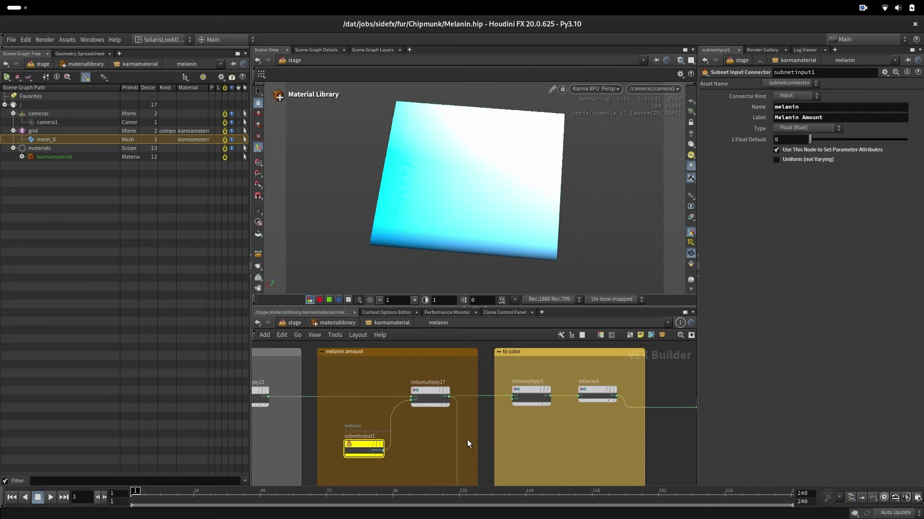
# Inspect mtlxmultiply5 in the to color box and connect its output to the color subnetoutput.
pyautogui.moveTo(460, 482); pyautogui.dragTo(417, 439, button='middle')
pyautogui.moveTo(497, 386); pyautogui.dragTo(448, 431, button='middle')
pyautogui.moveTo(449, 432); pyautogui.dragTo(464, 417, button='right')
pyautogui.moveTo(465, 416); pyautogui.dragTo(455, 454, button='middle')
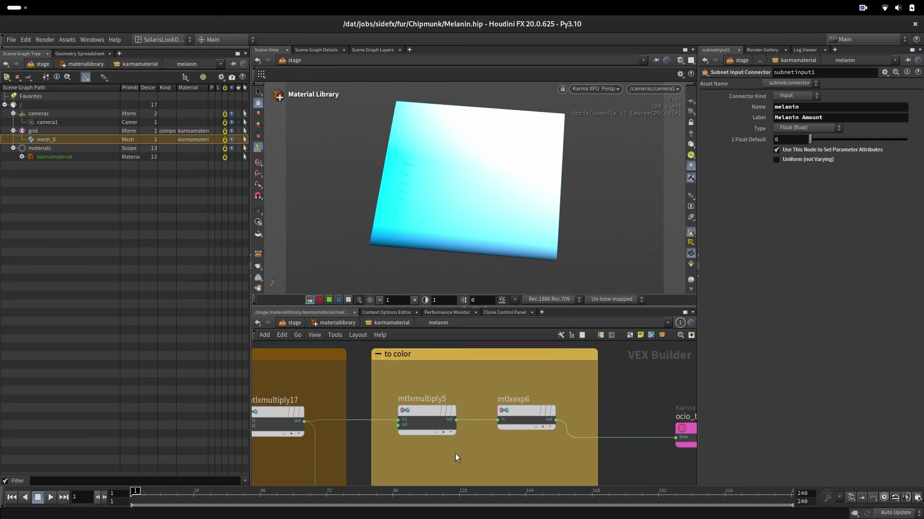
pyautogui.click(427, 420)
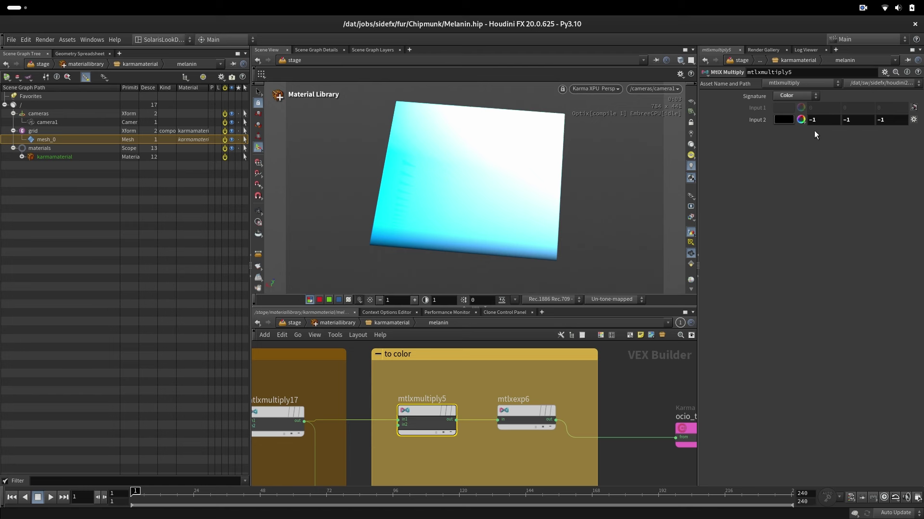
pyautogui.click(456, 420)
pyautogui.moveTo(474, 445); pyautogui.dragTo(470, 346, button='middle')
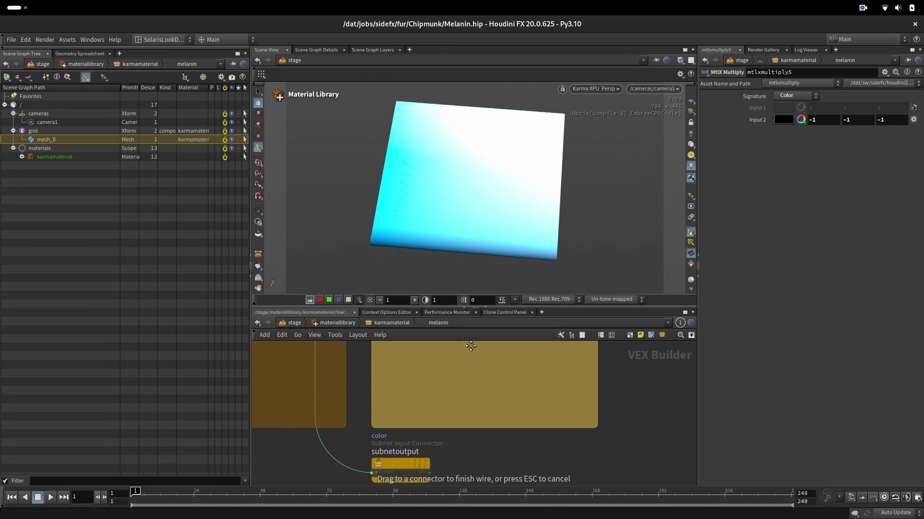
pyautogui.click(373, 466)
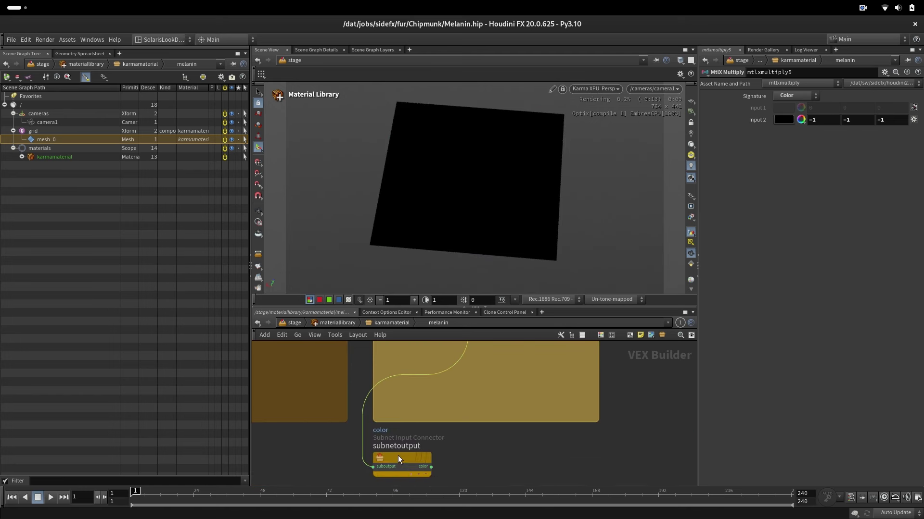
# Move the color subnetoutput beneath the ocio_transform node and feed it from mtlxexp6's output.
pyautogui.moveTo(398, 455); pyautogui.dragTo(539, 457)
pyautogui.moveTo(511, 377); pyautogui.dragTo(410, 400, button='middle')
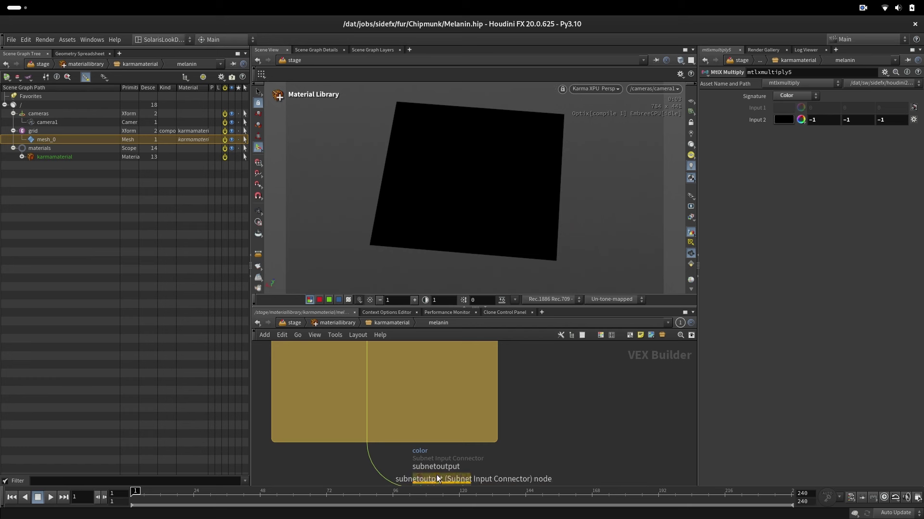
pyautogui.moveTo(437, 475); pyautogui.dragTo(589, 389)
pyautogui.moveTo(511, 372); pyautogui.dragTo(517, 434, button='middle')
pyautogui.click(434, 398)
pyautogui.click(437, 400)
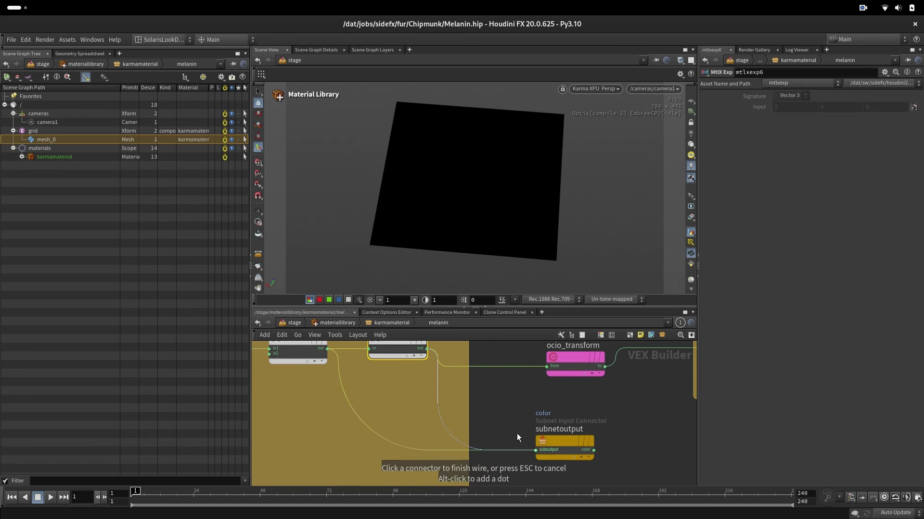
pyautogui.click(535, 450)
# Move the color subnetoutput to the right below ocio_transform, inspect the transform's spaces, and connect its output to the subnetoutput.
pyautogui.moveTo(499, 396); pyautogui.dragTo(489, 419, button='middle')
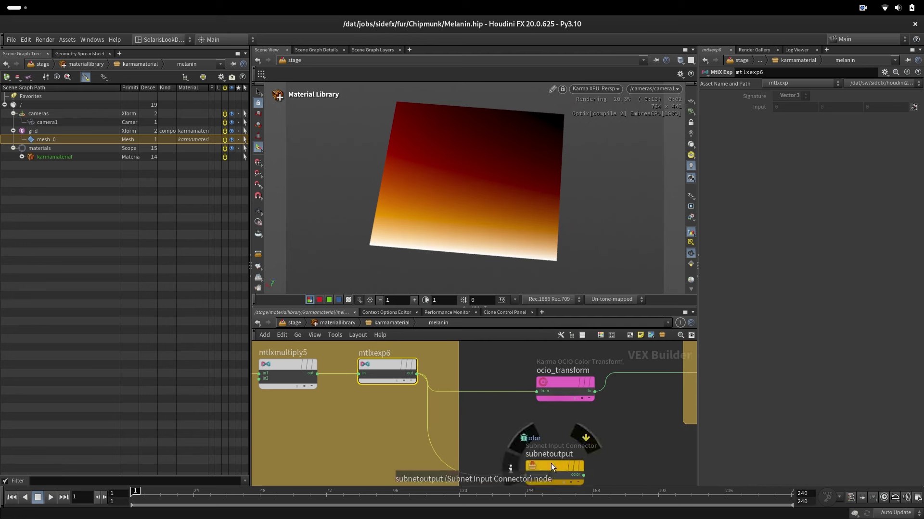
pyautogui.moveTo(550, 463); pyautogui.dragTo(643, 449)
pyautogui.moveTo(569, 404); pyautogui.dragTo(464, 399, button='middle')
pyautogui.moveTo(460, 379); pyautogui.dragTo(441, 373)
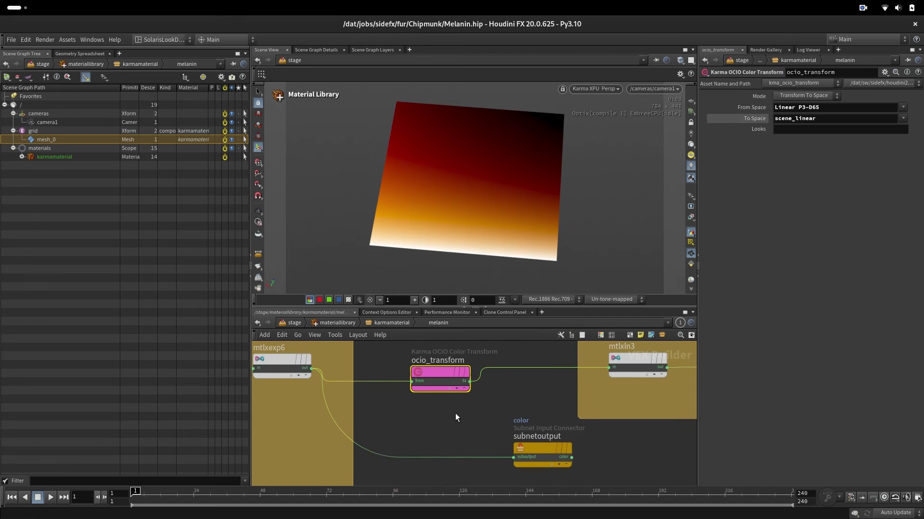
pyautogui.click(470, 381)
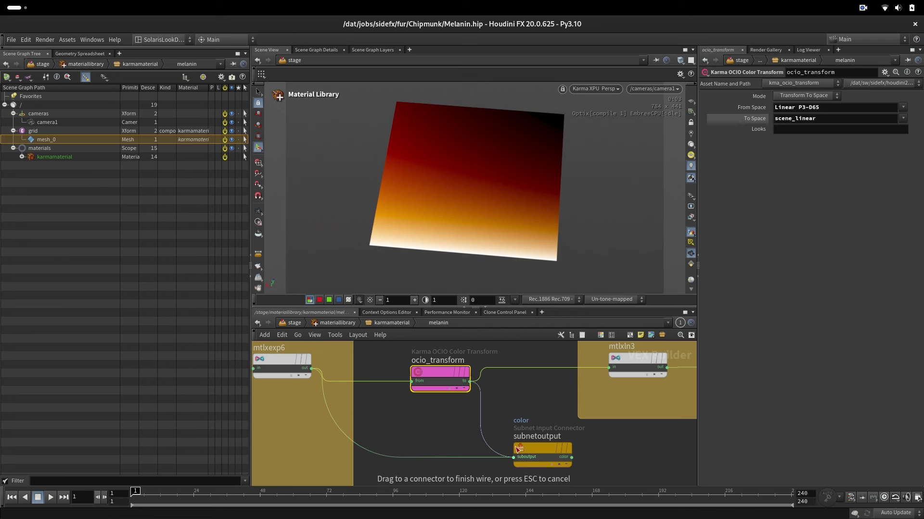
pyautogui.click(514, 457)
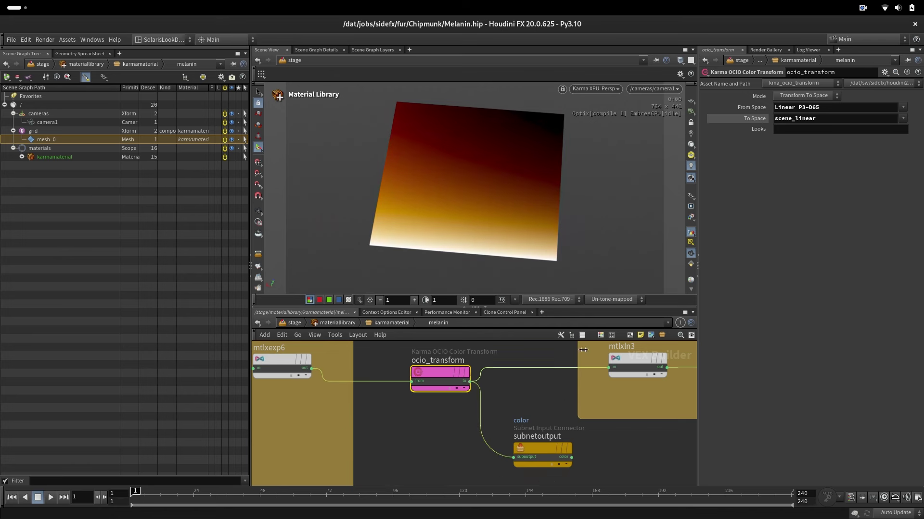
# Change the OCIO render working space to Linear Rec.709 (sRGB), accept it, and restart the Karma viewport render.
pyautogui.click(25, 39)
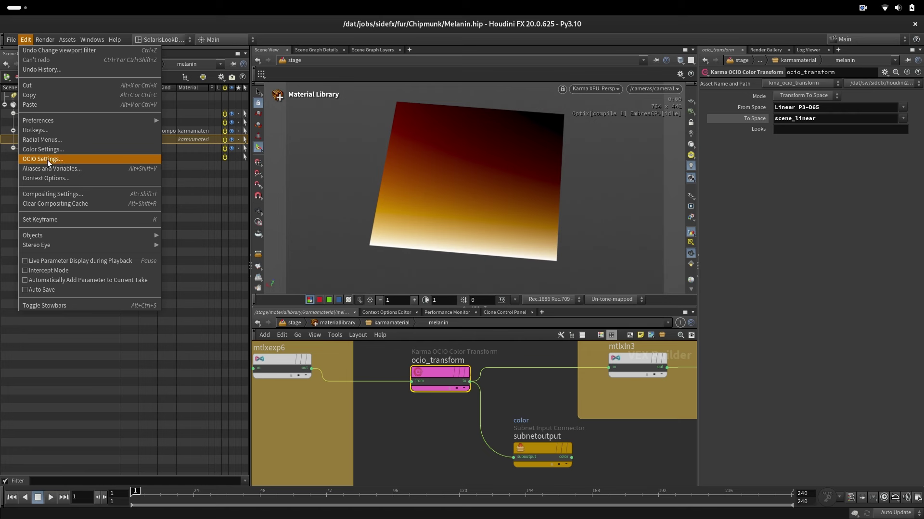
pyautogui.click(47, 160)
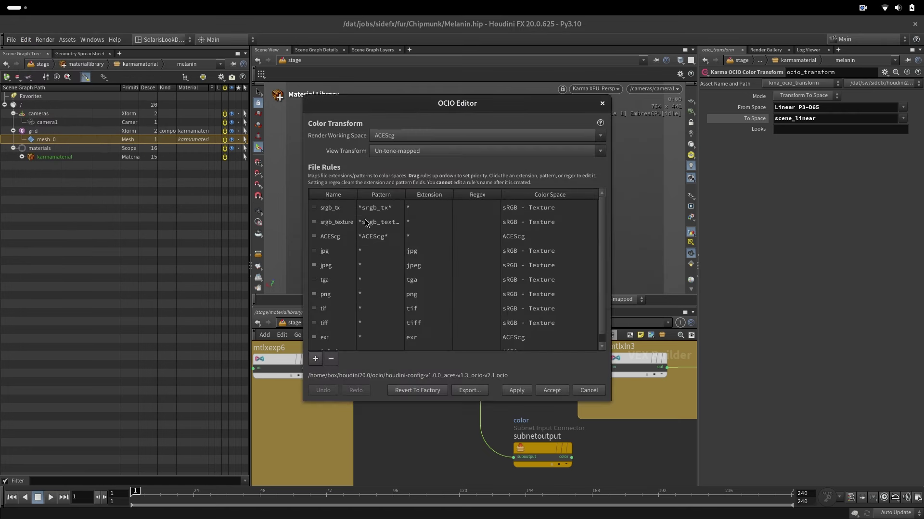
pyautogui.moveTo(420, 105); pyautogui.dragTo(386, 106)
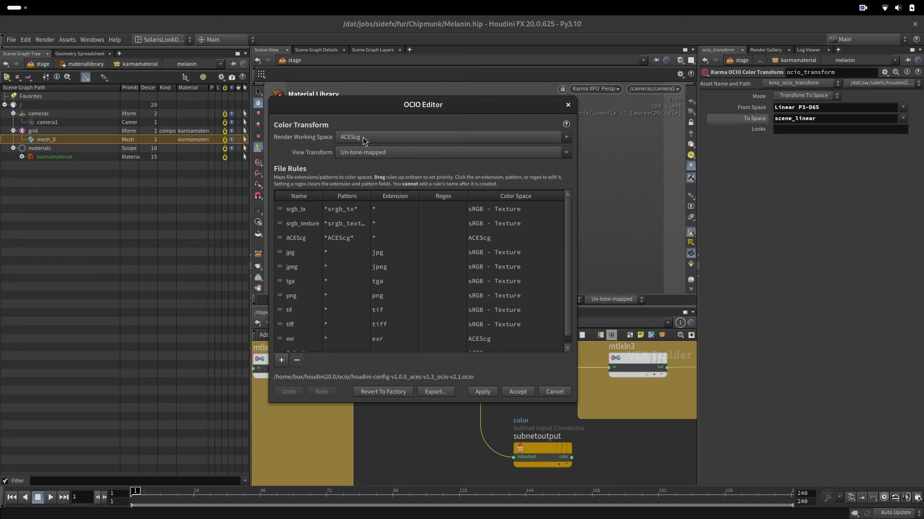
pyautogui.moveTo(376, 99); pyautogui.dragTo(152, 153)
pyautogui.click(155, 191)
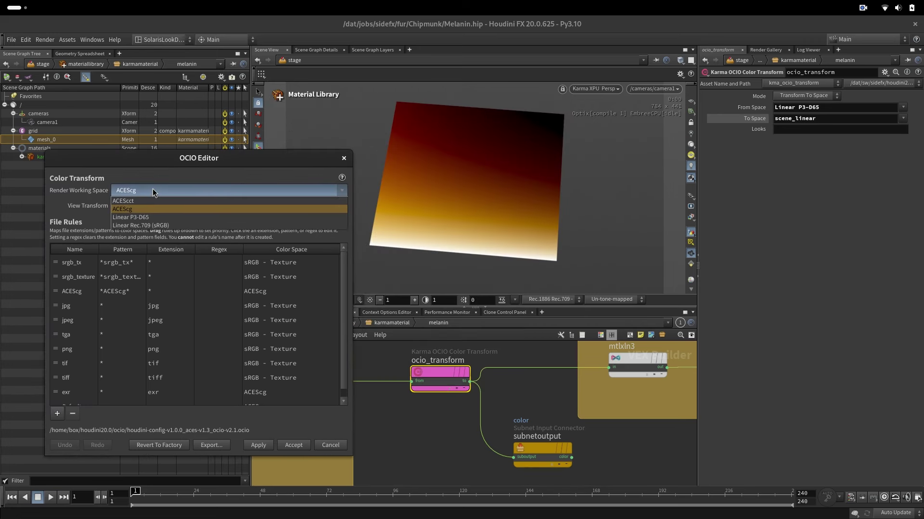
pyautogui.click(158, 227)
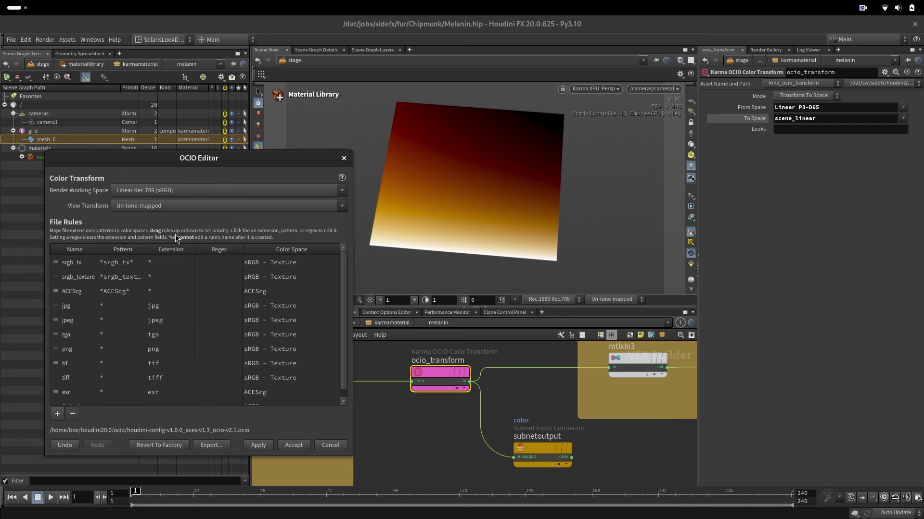
pyautogui.click(296, 446)
pyautogui.click(360, 465)
pyautogui.click(605, 89)
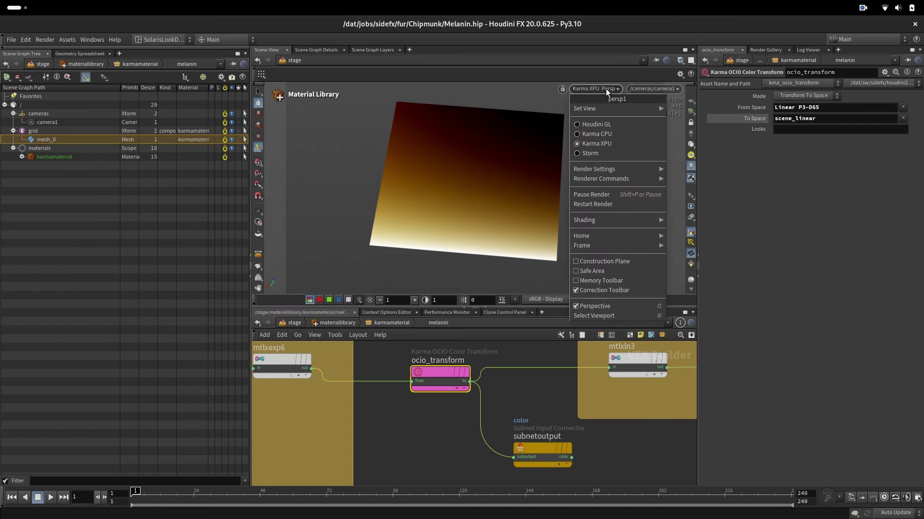
pyautogui.click(619, 204)
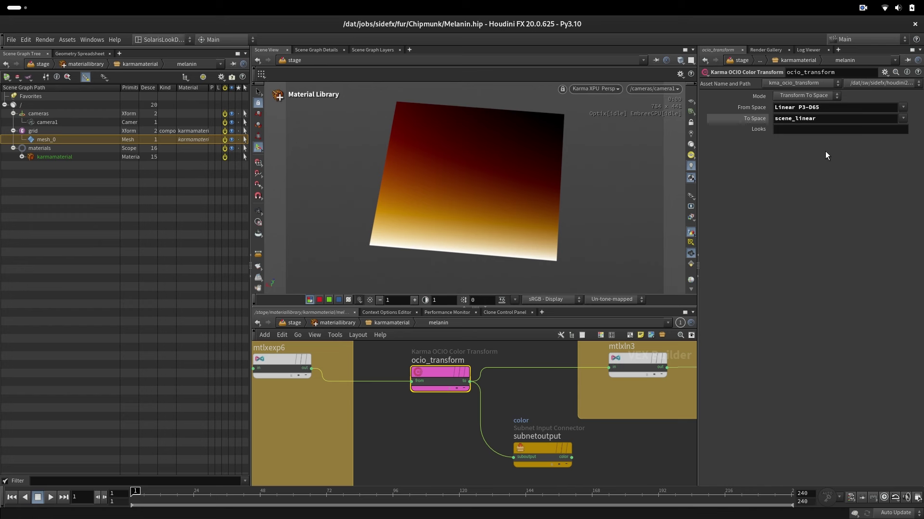
# Set ocio_transform's To Space to Linear Rec.709 (sRGB) and switch the OCIO render working space to ACEScg.
pyautogui.click(904, 119)
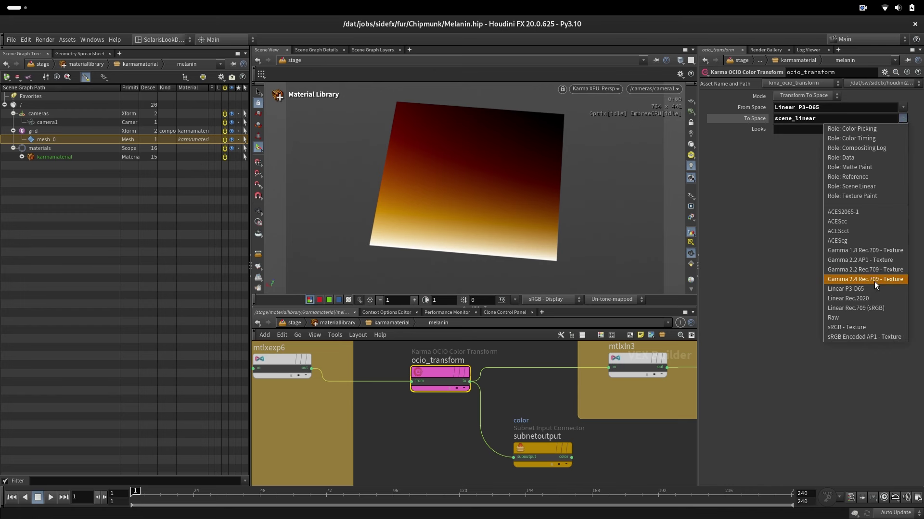
pyautogui.click(866, 308)
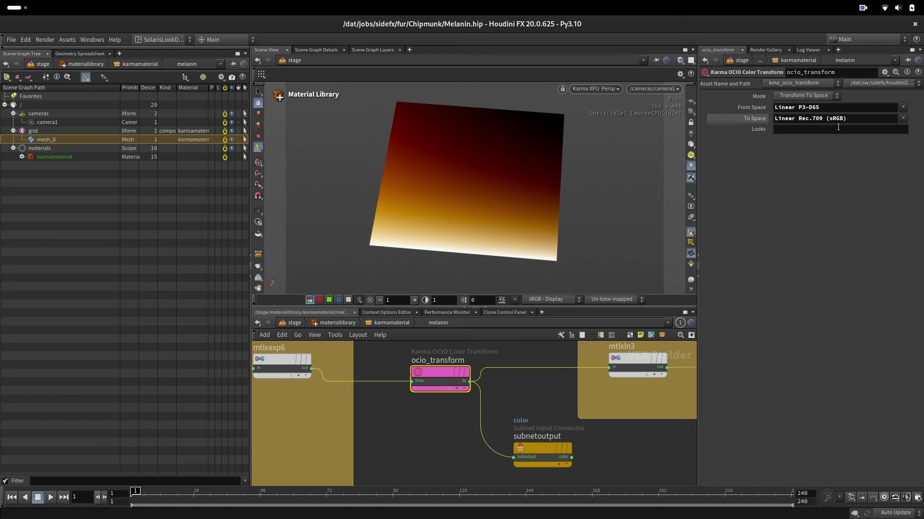
pyautogui.click(11, 39)
pyautogui.moveTo(19, 41)
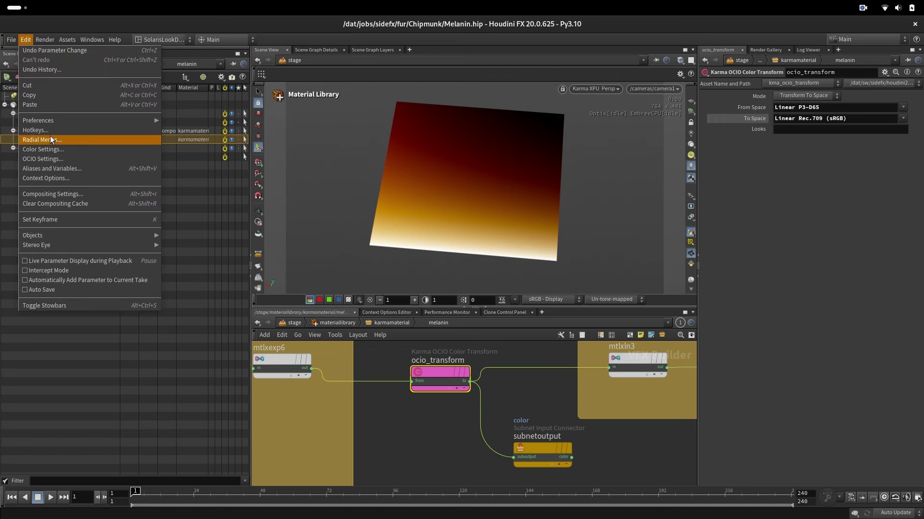
pyautogui.click(48, 159)
pyautogui.click(394, 135)
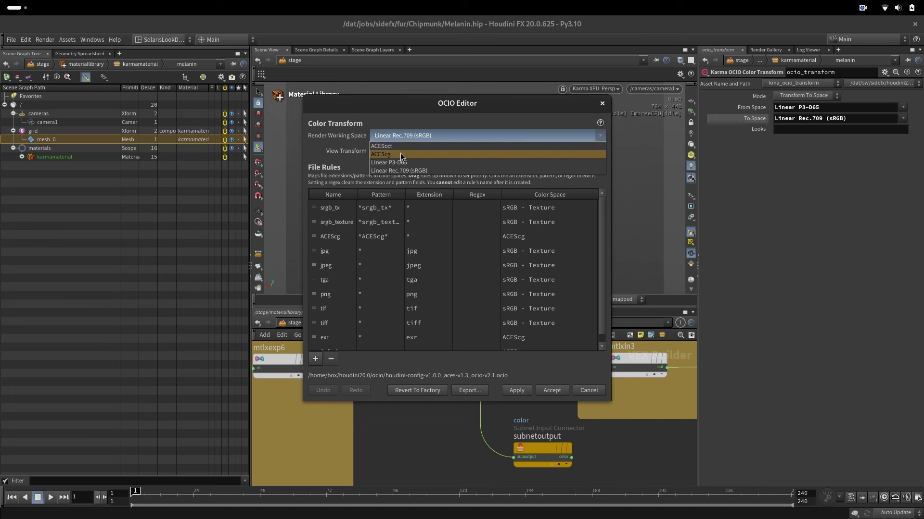
pyautogui.click(401, 153)
pyautogui.click(553, 390)
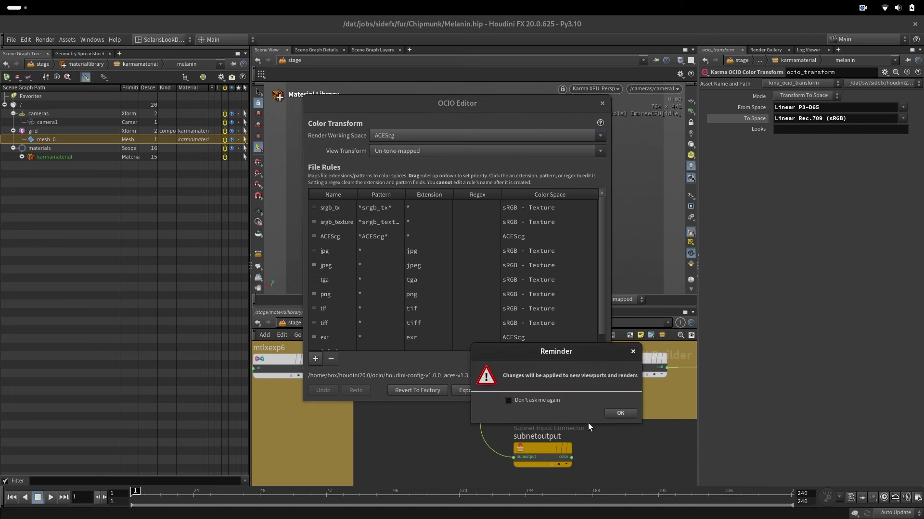
pyautogui.click(618, 410)
# Set ocio_transform's To Space to ACEScg, and return it to the Scene Linear role.
pyautogui.click(902, 117)
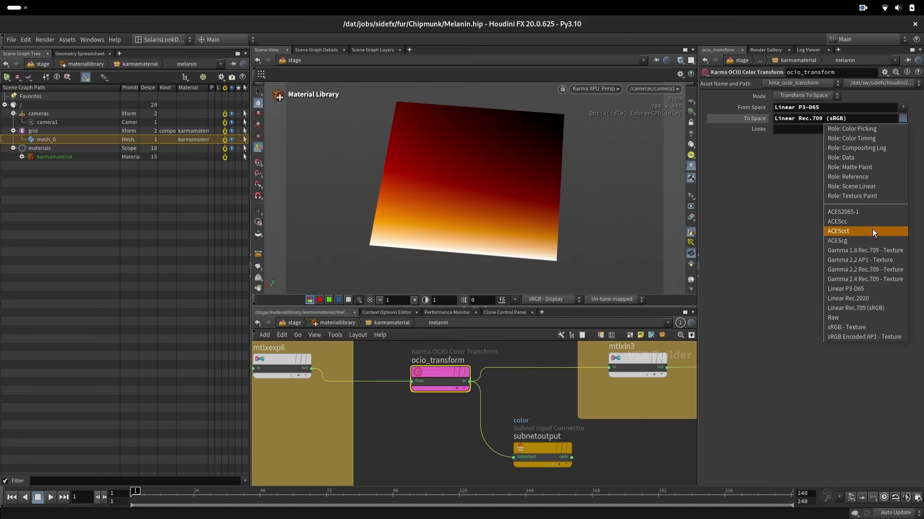
pyautogui.click(853, 241)
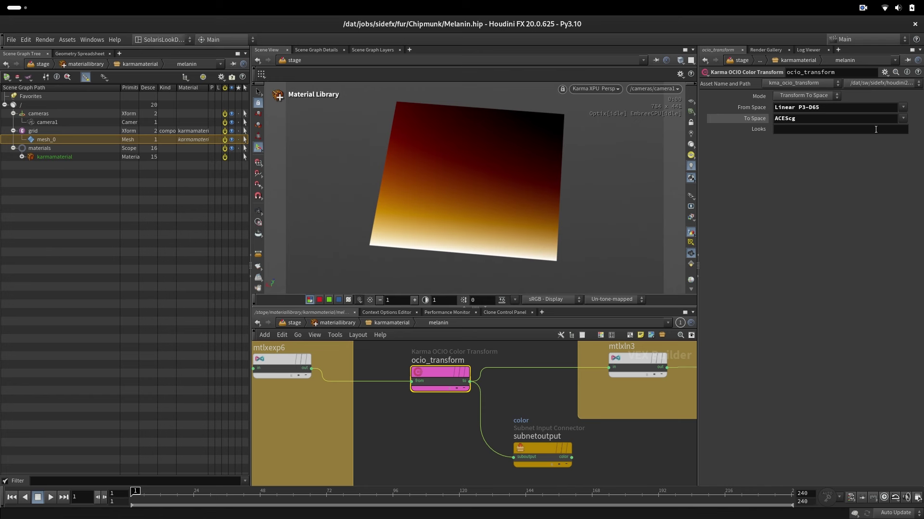
pyautogui.click(903, 118)
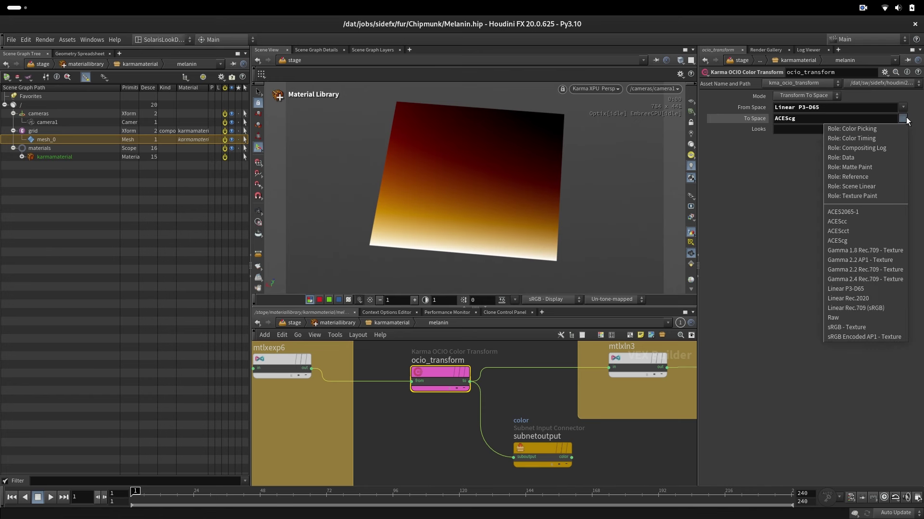
pyautogui.click(866, 186)
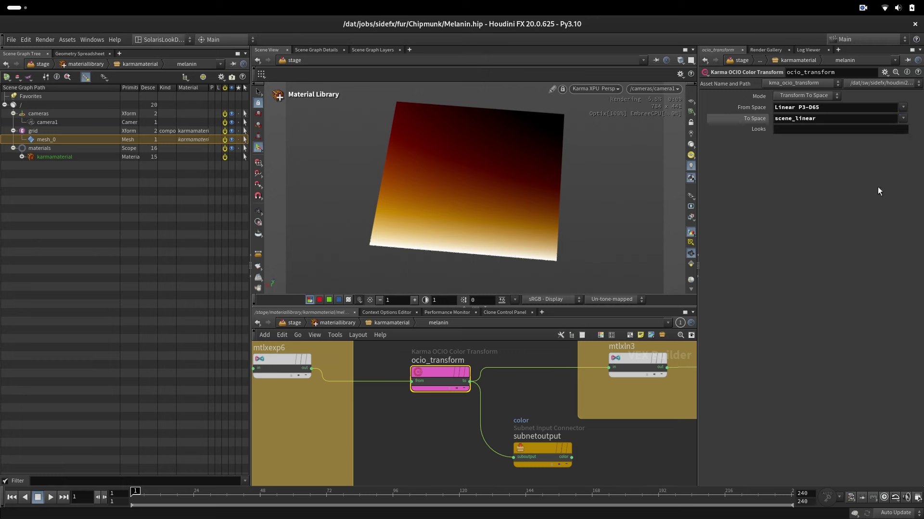
# Set the OCIO render working space to Linear Rec.709 (sRGB) again and restart the viewport render with the scene_linear transform.
pyautogui.click(28, 40)
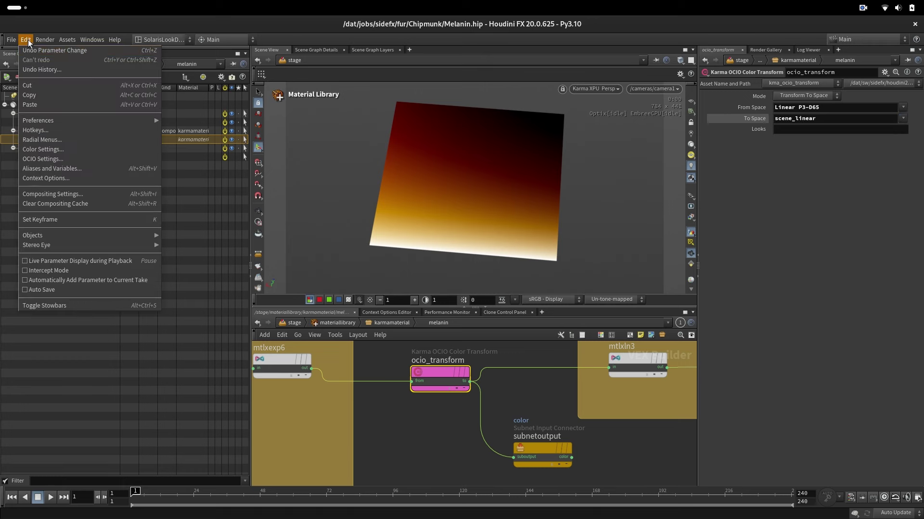
pyautogui.click(49, 167)
pyautogui.moveTo(411, 121); pyautogui.dragTo(185, 152)
pyautogui.click(175, 167)
pyautogui.click(173, 203)
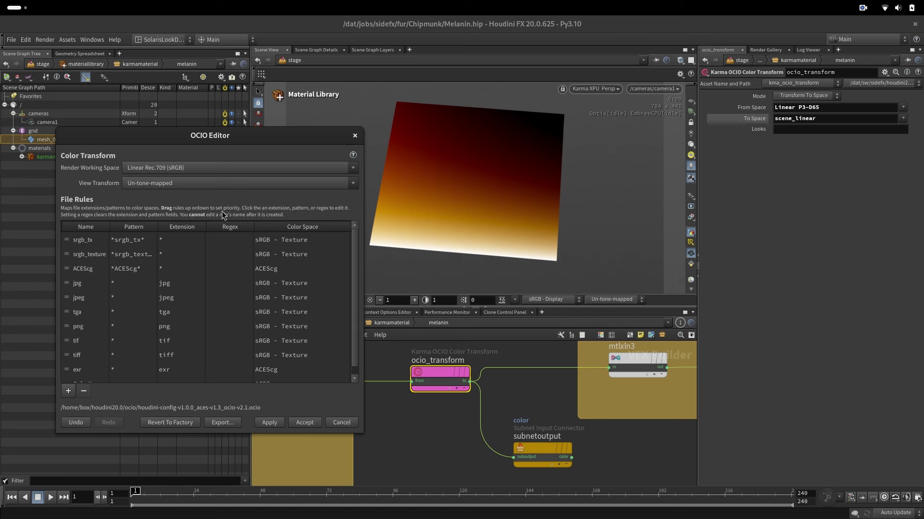
pyautogui.click(300, 426)
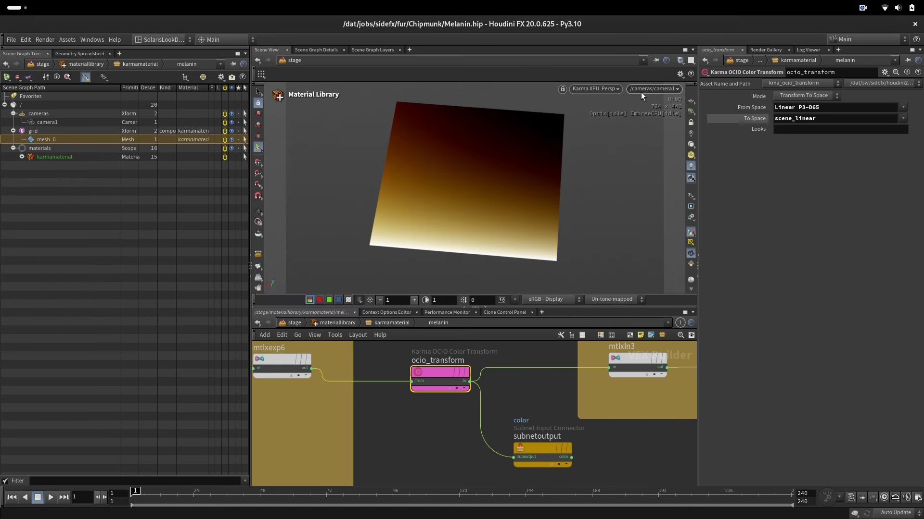
pyautogui.click(604, 88)
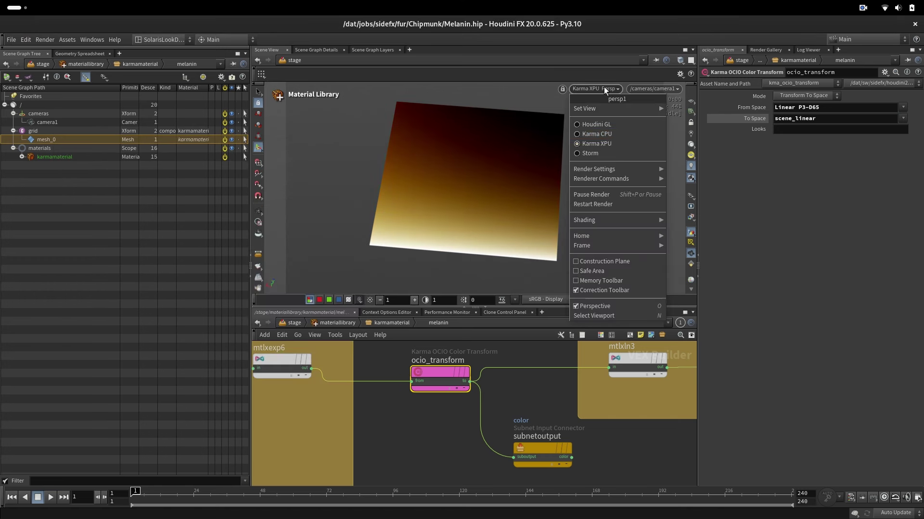
pyautogui.click(624, 204)
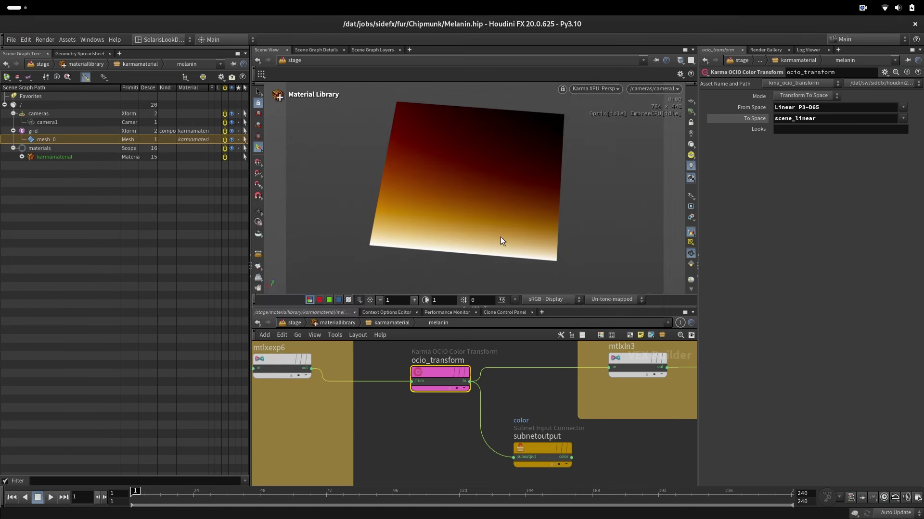
# Set the OCIO render working space to ACEScg, accept the change, and restart the Karma viewport render.
pyautogui.click(25, 39)
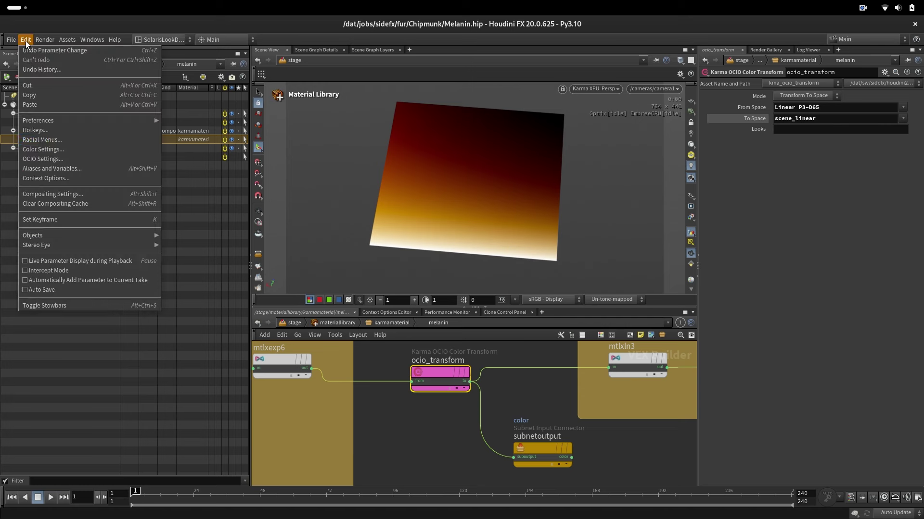
pyautogui.click(45, 155)
pyautogui.click(409, 137)
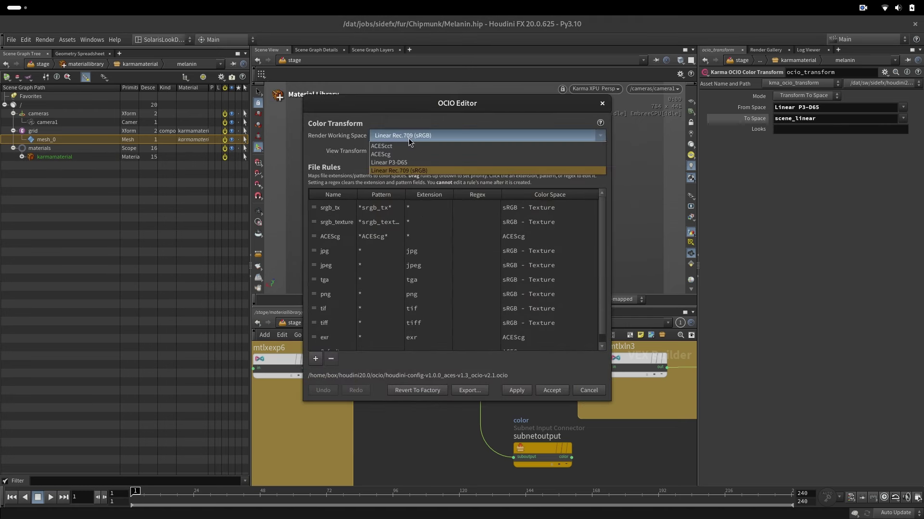
pyautogui.click(411, 154)
pyautogui.click(552, 390)
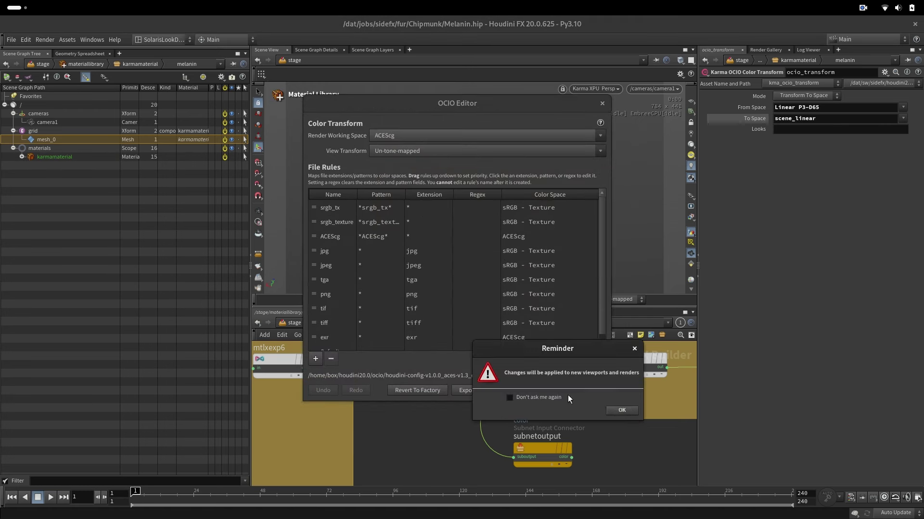
pyautogui.click(620, 409)
pyautogui.click(595, 88)
pyautogui.click(617, 204)
# Shift ocio_transform away from the to absorbtion box, and move the color output connector out toward the absorp output.
pyautogui.moveTo(511, 403); pyautogui.dragTo(403, 402, button='middle')
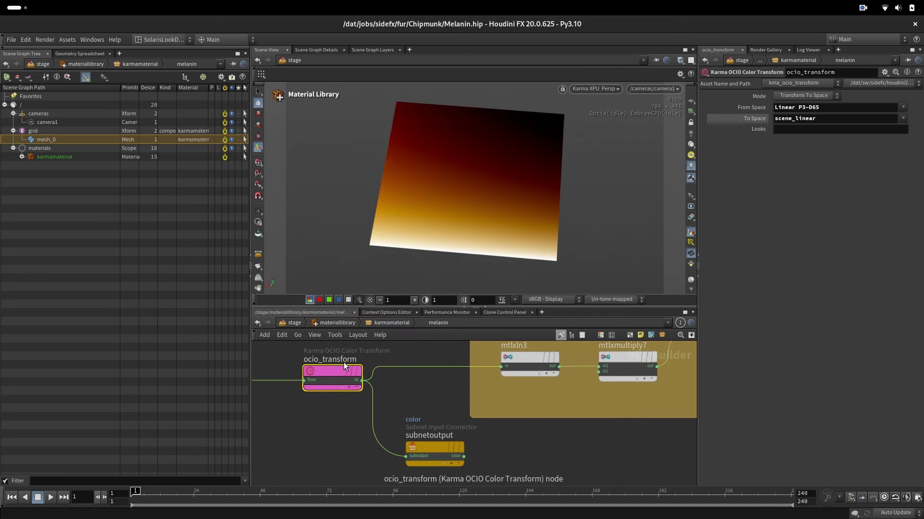
pyautogui.moveTo(334, 372); pyautogui.dragTo(329, 384)
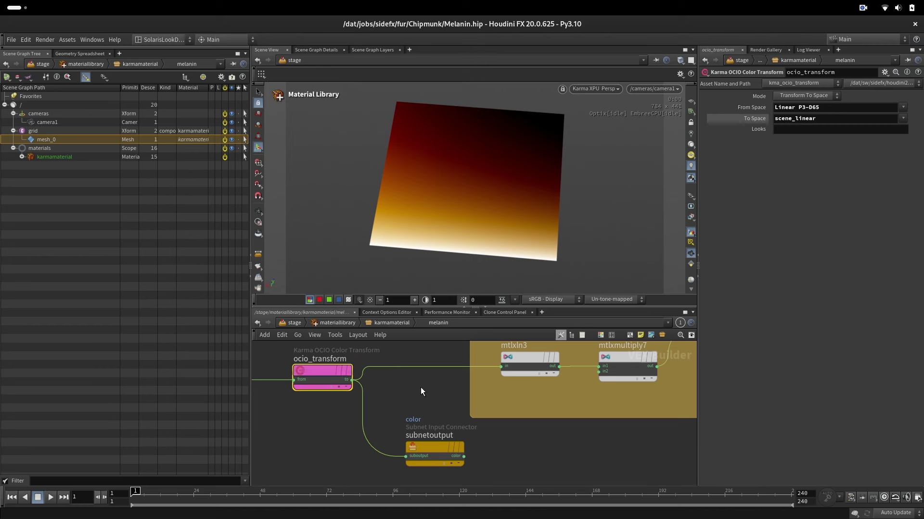
pyautogui.click(423, 356)
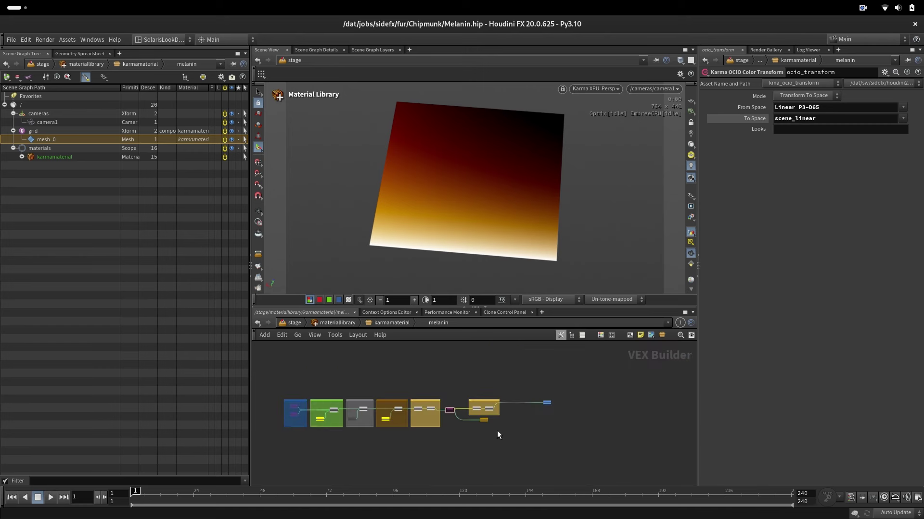
pyautogui.moveTo(496, 427); pyautogui.dragTo(545, 413, button='right')
pyautogui.moveTo(466, 409); pyautogui.dragTo(648, 406)
pyautogui.scroll(3, 648, 406)
pyautogui.moveTo(661, 382); pyautogui.dragTo(673, 372, button='right')
pyautogui.moveTo(606, 372); pyautogui.dragTo(496, 377, button='middle')
pyautogui.click(588, 443)
# Examine the settings of the absorp output connector, subnetoutput1, at the end of the network.
pyautogui.moveTo(481, 356); pyautogui.dragTo(614, 447, button='middle')
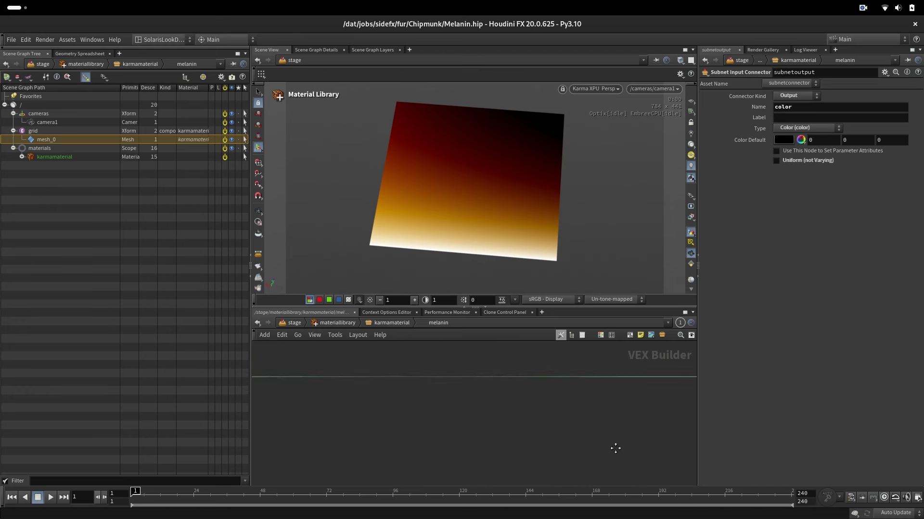
pyautogui.moveTo(575, 425); pyautogui.dragTo(548, 425, button='right')
pyautogui.moveTo(625, 375); pyautogui.dragTo(621, 399, button='right')
pyautogui.moveTo(620, 400); pyautogui.dragTo(596, 362, button='middle')
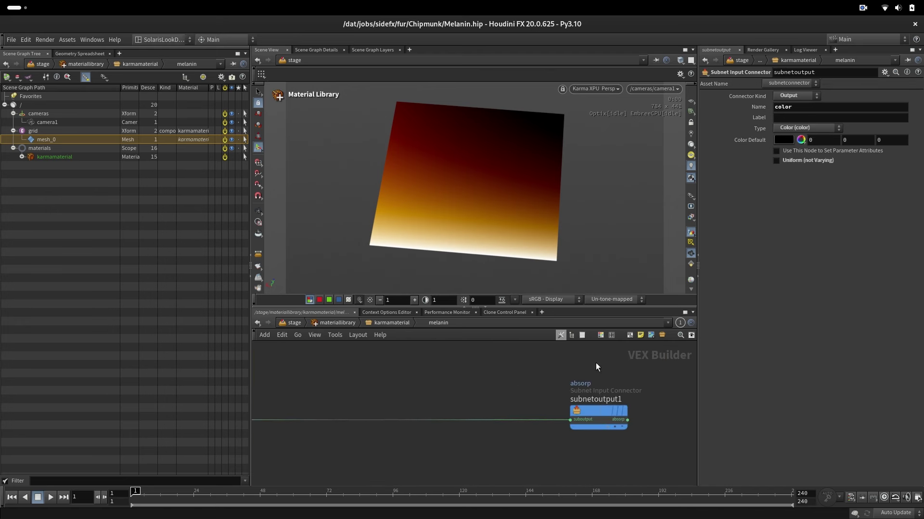
pyautogui.click(596, 416)
# Inspect the mtlxln3 and mtlxmultiply7 nodes inside the to absorbtion box.
pyautogui.moveTo(286, 449); pyautogui.dragTo(620, 418, button='middle')
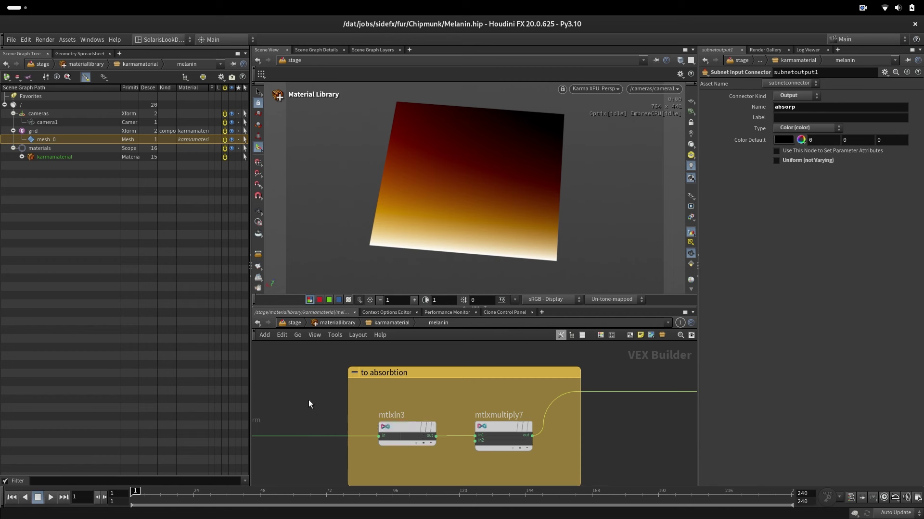
pyautogui.moveTo(308, 399); pyautogui.dragTo(358, 401, button='right')
pyautogui.moveTo(358, 401); pyautogui.dragTo(344, 340, button='middle')
pyautogui.click(447, 383)
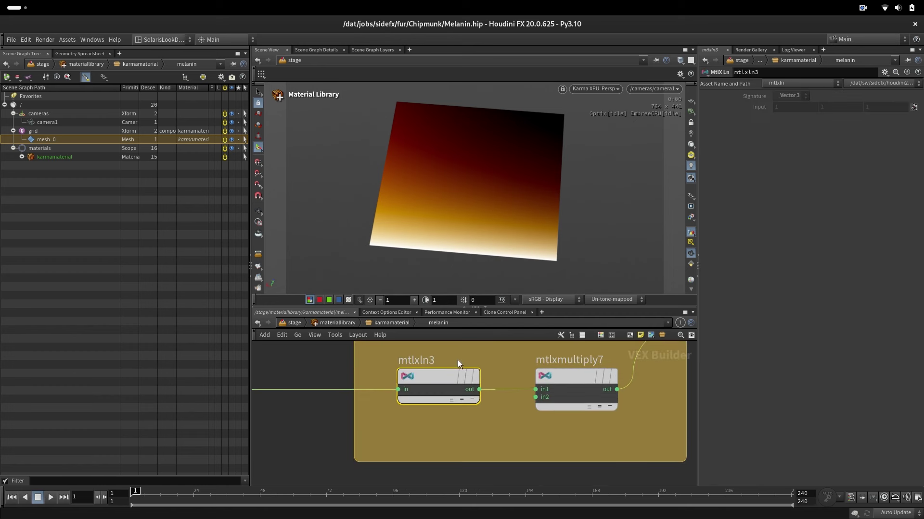
pyautogui.moveTo(565, 434); pyautogui.dragTo(504, 453, button='middle')
pyautogui.moveTo(503, 454); pyautogui.dragTo(522, 390)
pyautogui.moveTo(626, 408); pyautogui.dragTo(477, 429, button='middle')
pyautogui.scroll(-1, 559, 440)
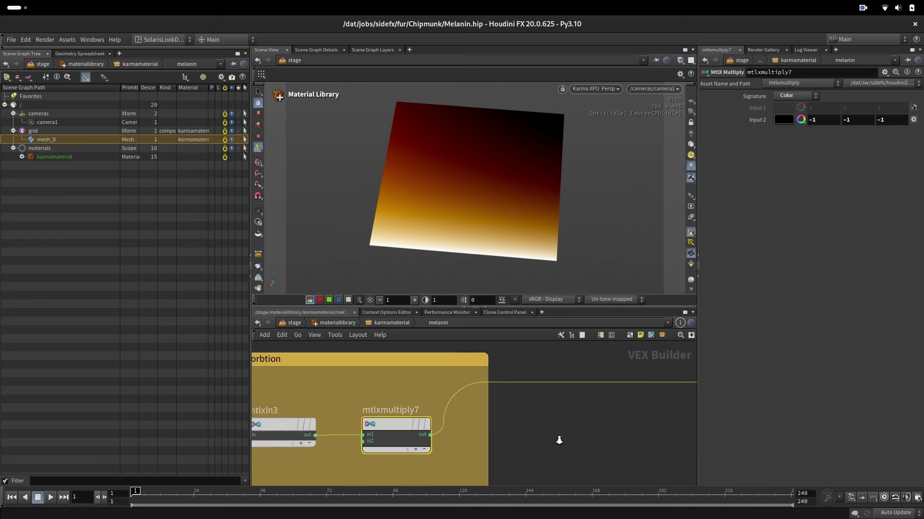
# Wire mtlxmultiply7's output into the color output connector to preview the absorption values in the render.
pyautogui.moveTo(608, 441); pyautogui.dragTo(506, 383, button='middle')
pyautogui.moveTo(545, 406); pyautogui.dragTo(527, 407, button='right')
pyautogui.scroll(4, 483, 394)
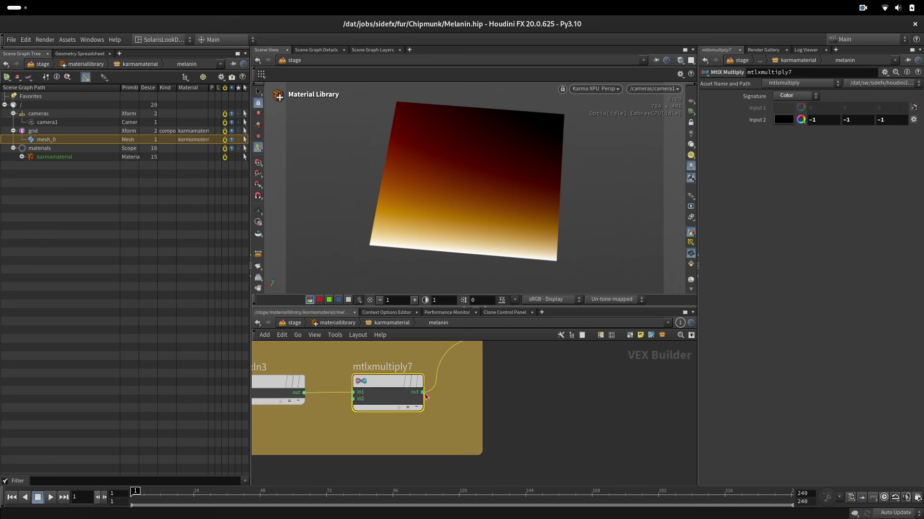
pyautogui.click(423, 392)
pyautogui.moveTo(681, 430); pyautogui.dragTo(440, 371, button='middle')
pyautogui.click(630, 438)
# Restore the color output connector's input to ocio_transform in place of mtlxmultiply7.
pyautogui.moveTo(415, 404); pyautogui.dragTo(573, 434, button='middle')
pyautogui.moveTo(480, 385); pyautogui.dragTo(473, 441, button='middle')
pyautogui.click(334, 416)
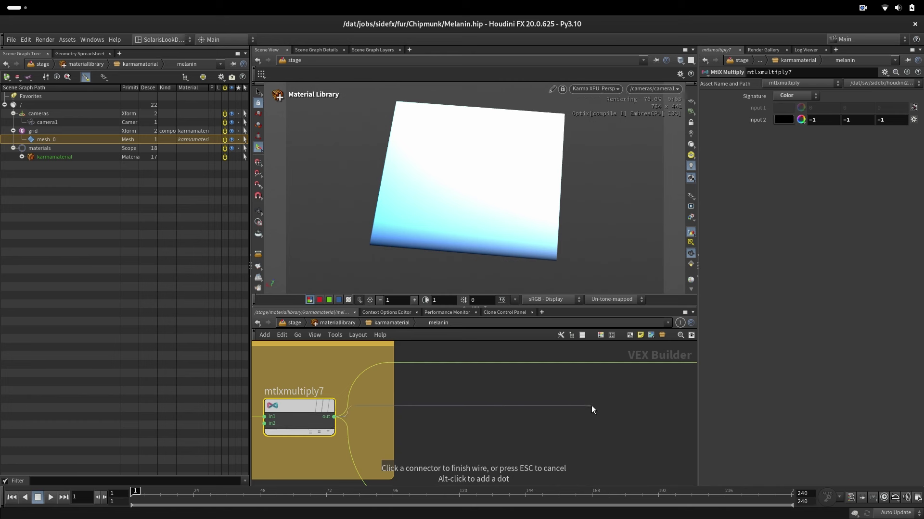
pyautogui.scroll(-4, 567, 433)
pyautogui.click(657, 436)
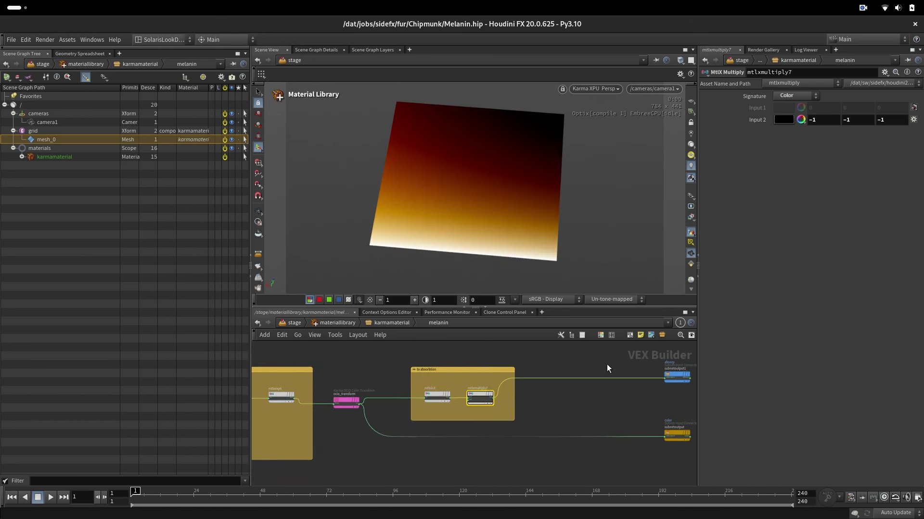
# Select the absorp output connector again to review the subnet's absorption branch.
pyautogui.moveTo(648, 379); pyautogui.dragTo(679, 374)
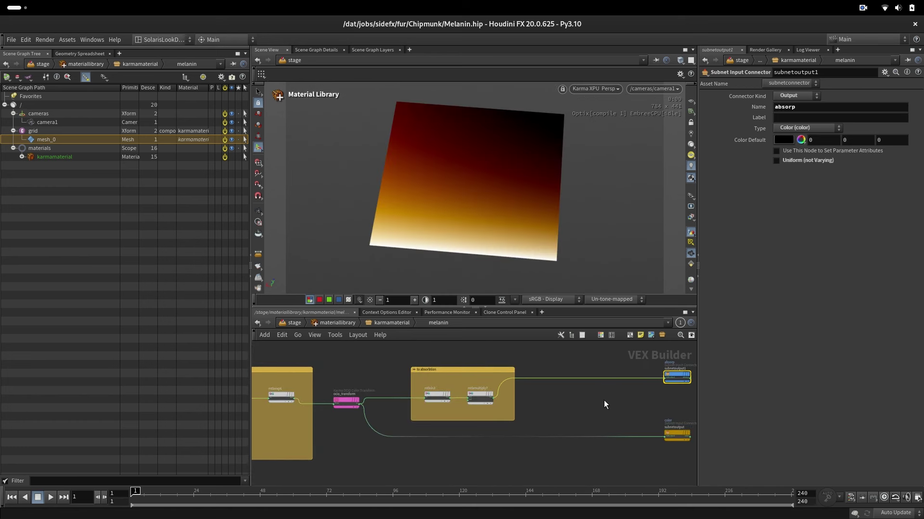
pyautogui.moveTo(608, 401); pyautogui.dragTo(572, 408, button='middle')
pyautogui.moveTo(636, 384); pyautogui.dragTo(603, 384)
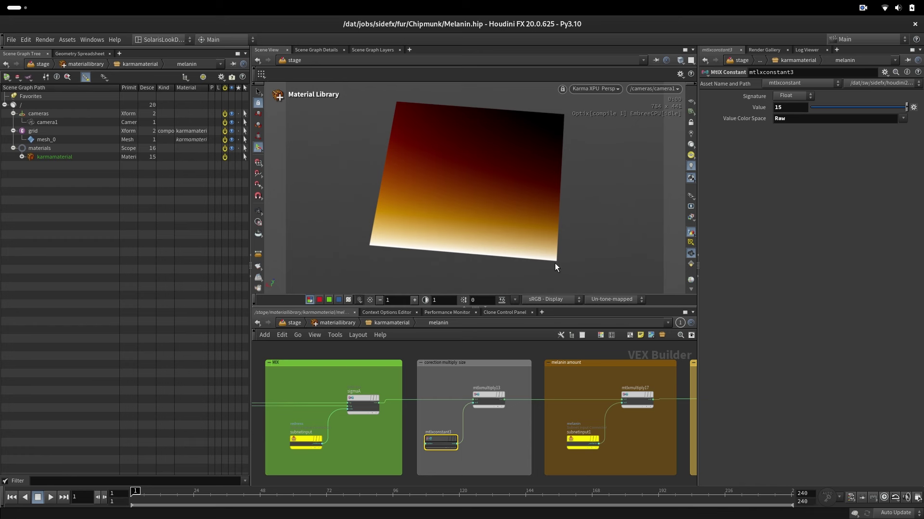
# Set mtlxconstant3's value to 1 to preview it, raise it gradually, and bring it back to 15.
pyautogui.moveTo(790, 108); pyautogui.dragTo(722, 119)
pyautogui.write('1')
pyautogui.press('Return')
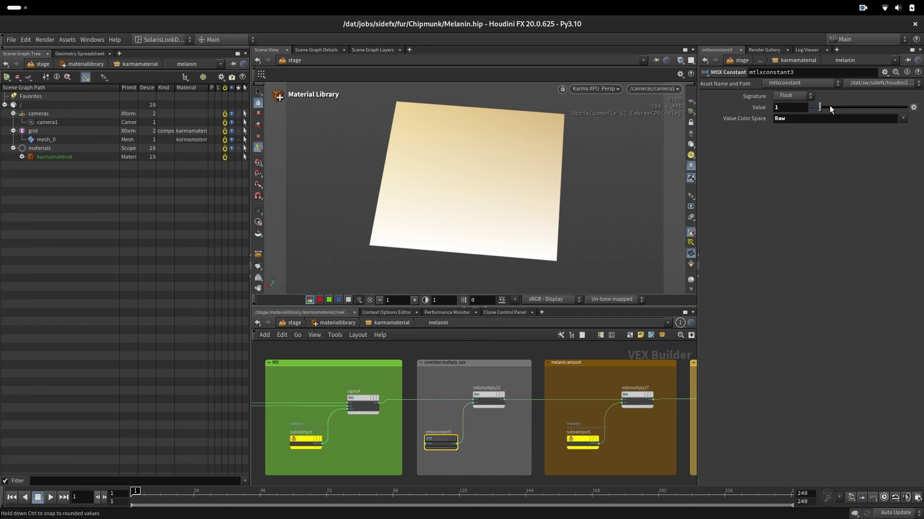
pyautogui.moveTo(829, 105); pyautogui.dragTo(917, 109)
pyautogui.write('15')
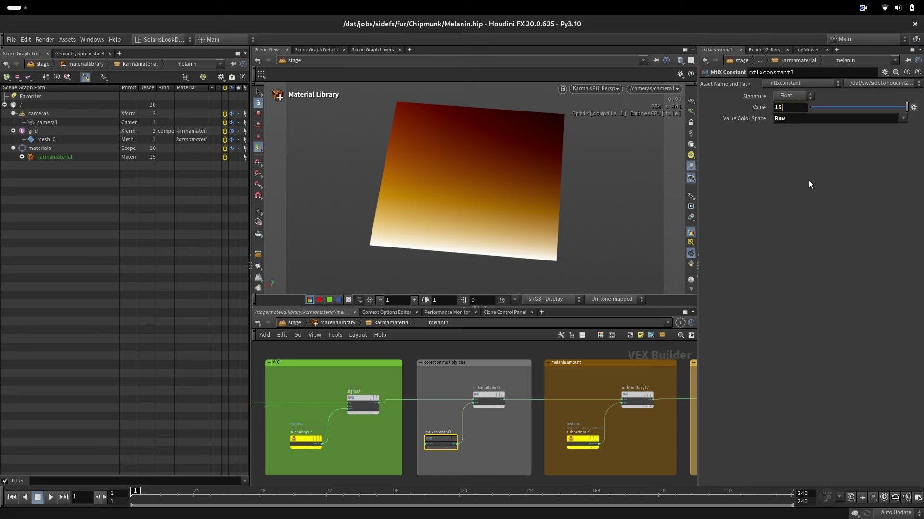
# Preview mtlxconstant3 values of 20 and 30, and return the value to 15.
pyautogui.press('BackSpace')
pyautogui.press('BackSpace')
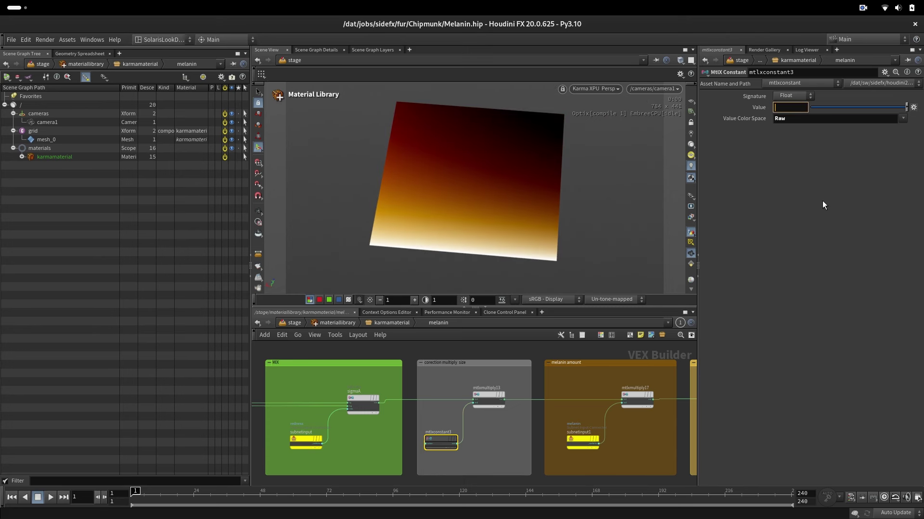
pyautogui.write('20')
pyautogui.press('Return')
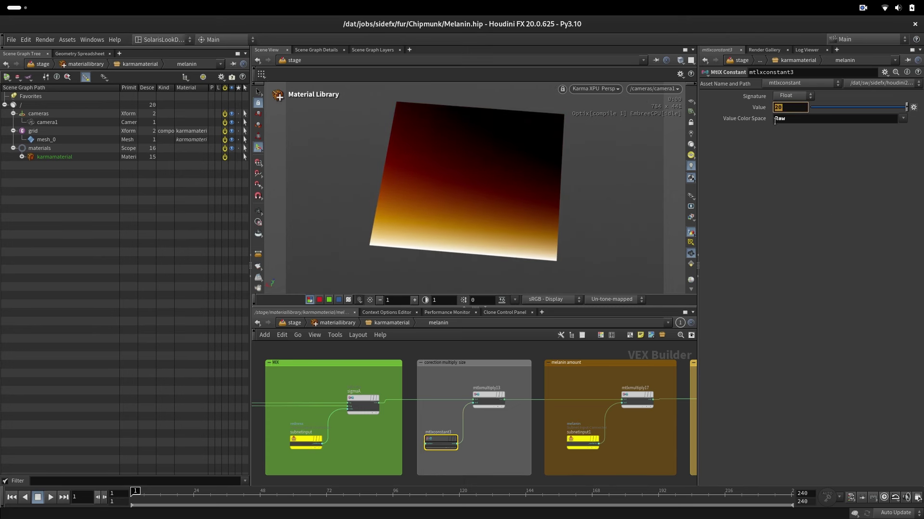
pyautogui.write('30')
pyautogui.press('Return')
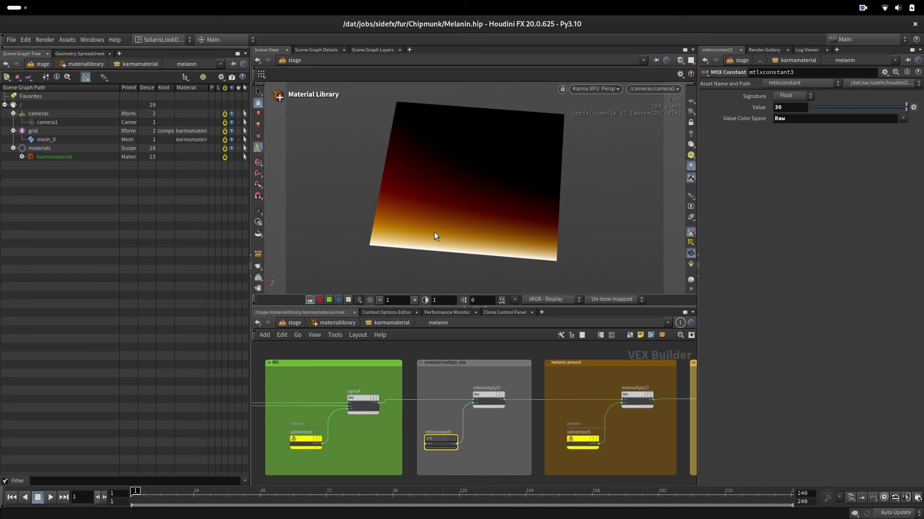
pyautogui.write('15')
pyautogui.press('Return')
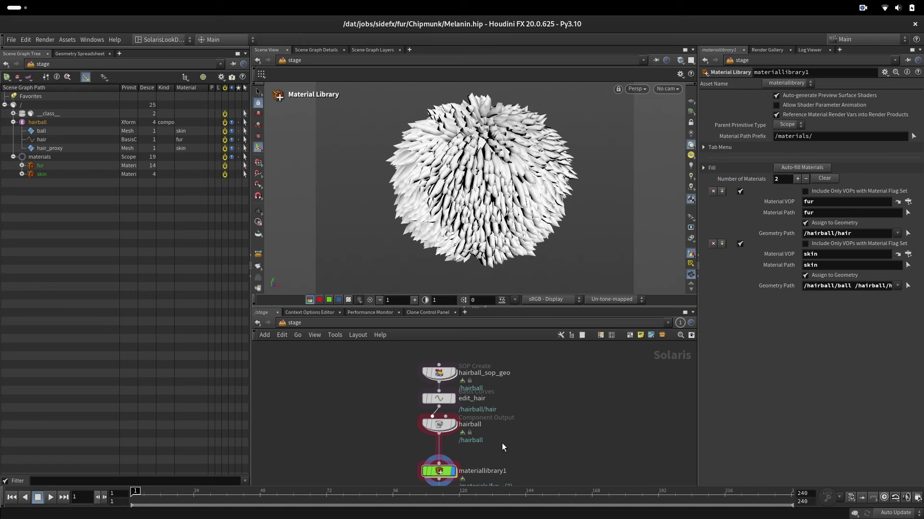
# Select the hairball_sop_geo, edit_hair and hairball nodes, and display the full render hair instead of the proxy.
pyautogui.moveTo(501, 446); pyautogui.dragTo(536, 434, button='middle')
pyautogui.moveTo(426, 353); pyautogui.dragTo(543, 428)
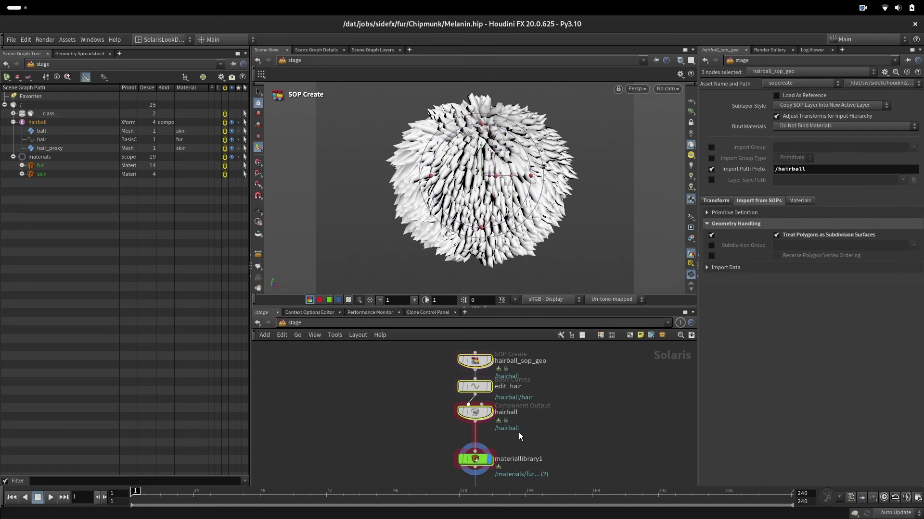
pyautogui.click(691, 218)
pyautogui.click(691, 282)
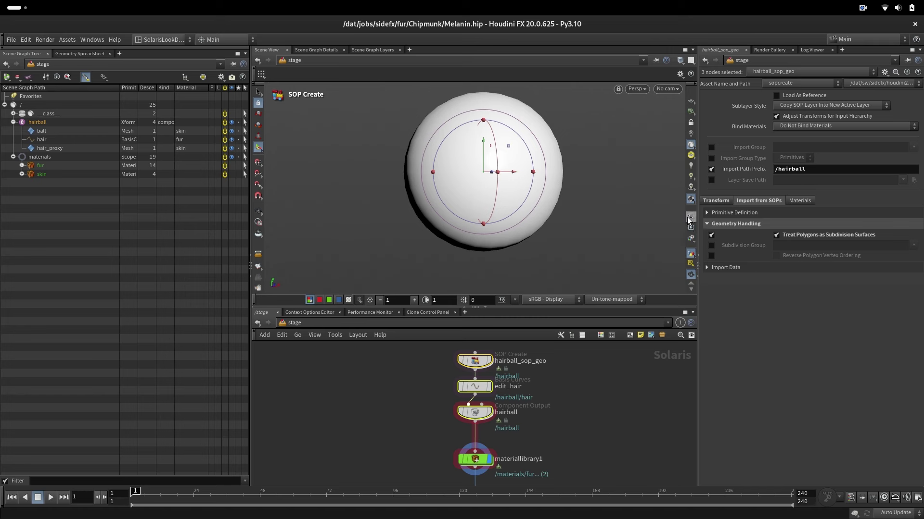
pyautogui.click(690, 218)
pyautogui.click(698, 272)
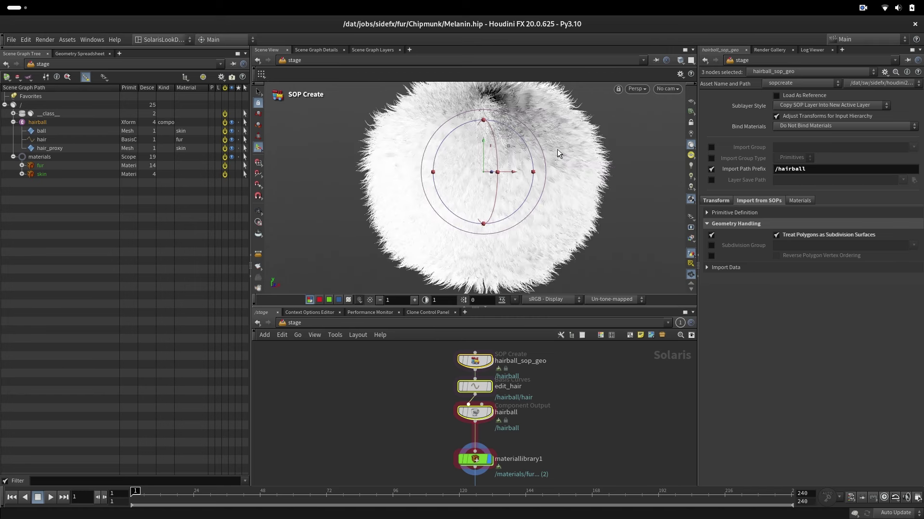
# Review the stage nodes below the hairball: materiallibrary1, lookdev_tool1, transform_ref and cameralance2.
pyautogui.moveTo(529, 452); pyautogui.dragTo(526, 411, button='middle')
pyautogui.moveTo(422, 402); pyautogui.dragTo(522, 436)
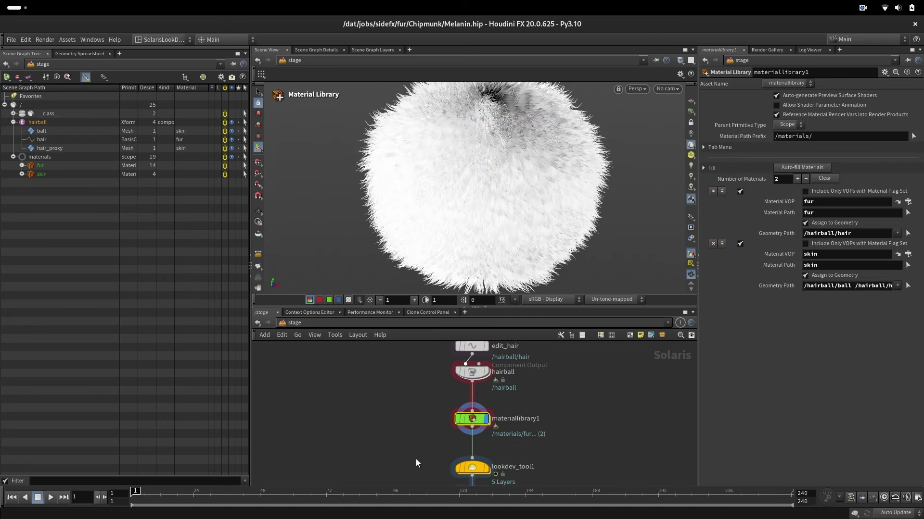
pyautogui.moveTo(408, 412)
pyautogui.mouseDown(button='middle')
pyautogui.moveTo(399, 445)
pyautogui.moveTo(398, 408)
pyautogui.mouseUp(button='middle')
pyautogui.click(469, 419)
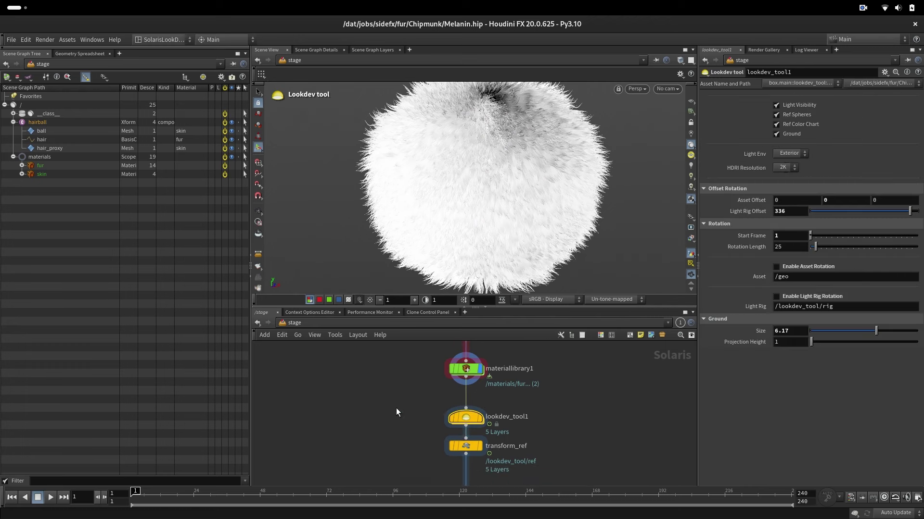
pyautogui.moveTo(398, 435); pyautogui.dragTo(472, 454)
pyautogui.moveTo(400, 471); pyautogui.dragTo(403, 404, button='middle')
pyautogui.moveTo(414, 425); pyautogui.dragTo(498, 465)
pyautogui.moveTo(409, 482); pyautogui.dragTo(405, 406, button='middle')
# Select the render_asset_still_ext_v004 render settings node and render the viewport with Karma XPU.
pyautogui.press('Down')
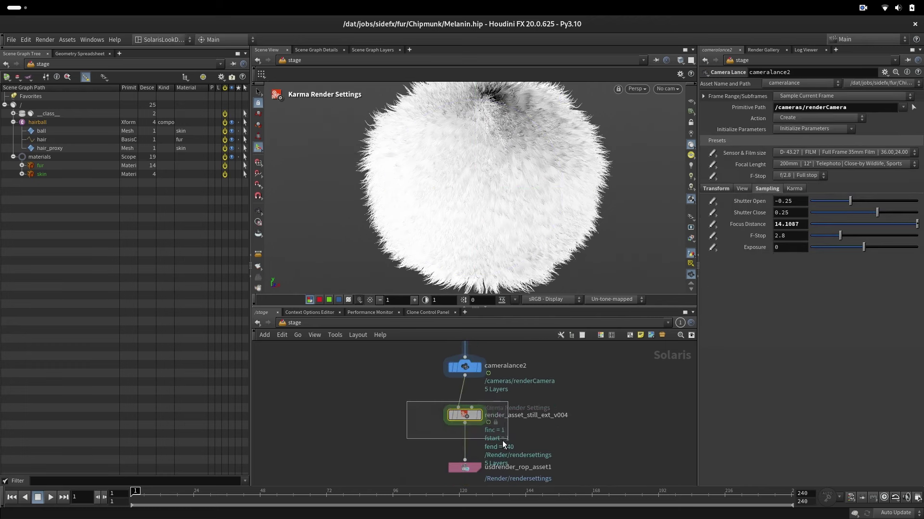
pyautogui.click(595, 89)
pyautogui.click(599, 146)
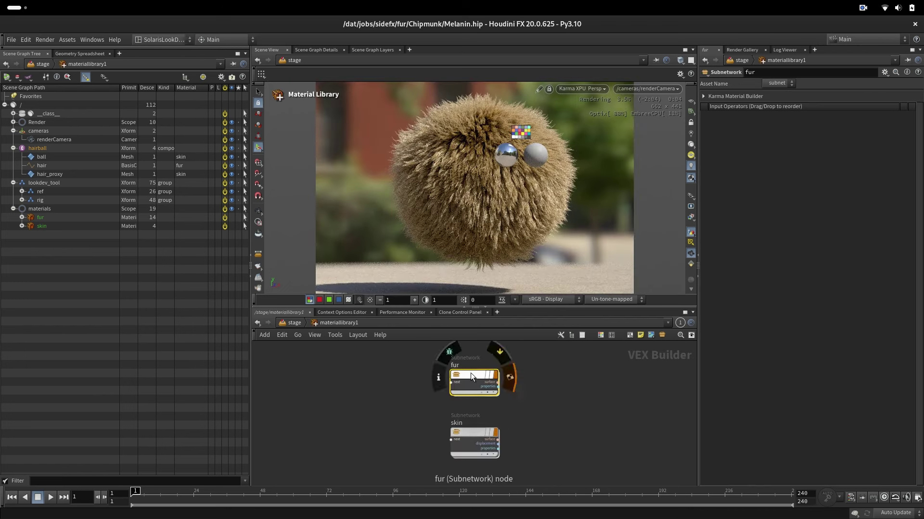
# Open the fur material and raise kma_melanin's Melanin Amount through 0.27 and 0.375 to 0.95.
pyautogui.doubleClick(471, 373)
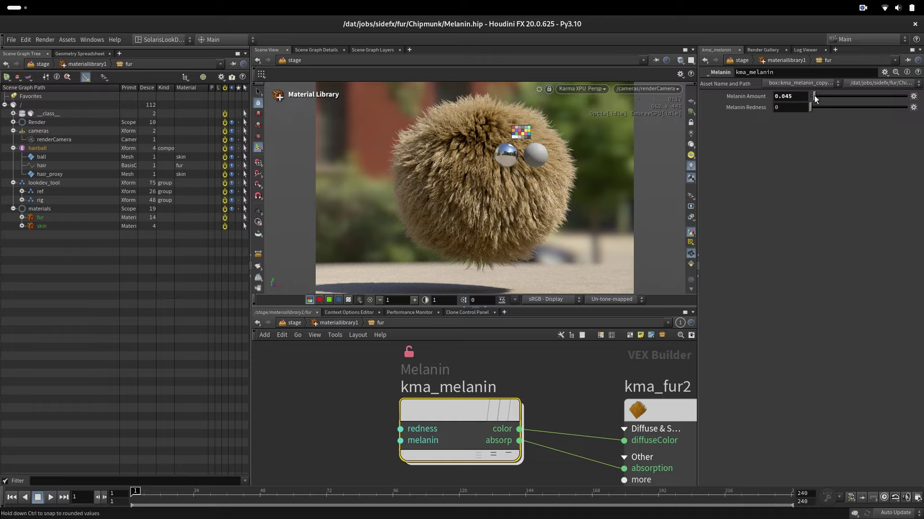
pyautogui.moveTo(814, 95); pyautogui.dragTo(836, 93)
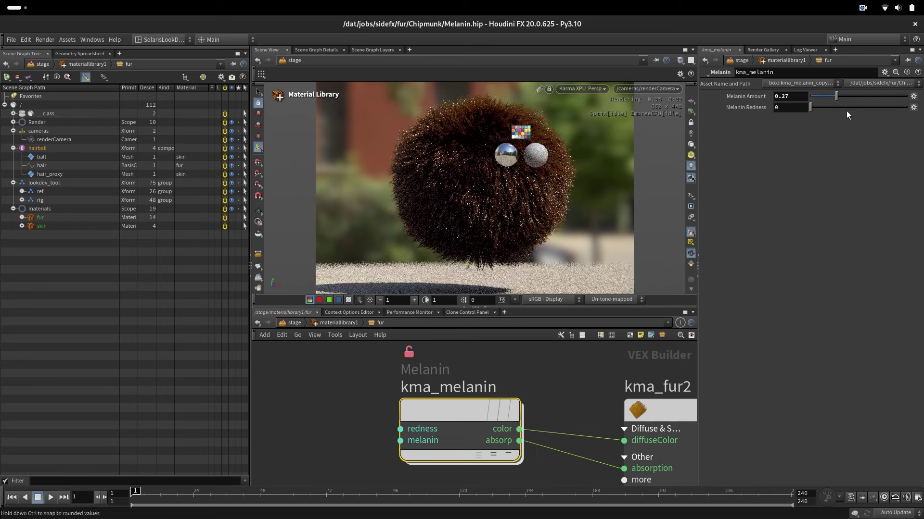
pyautogui.click(847, 98)
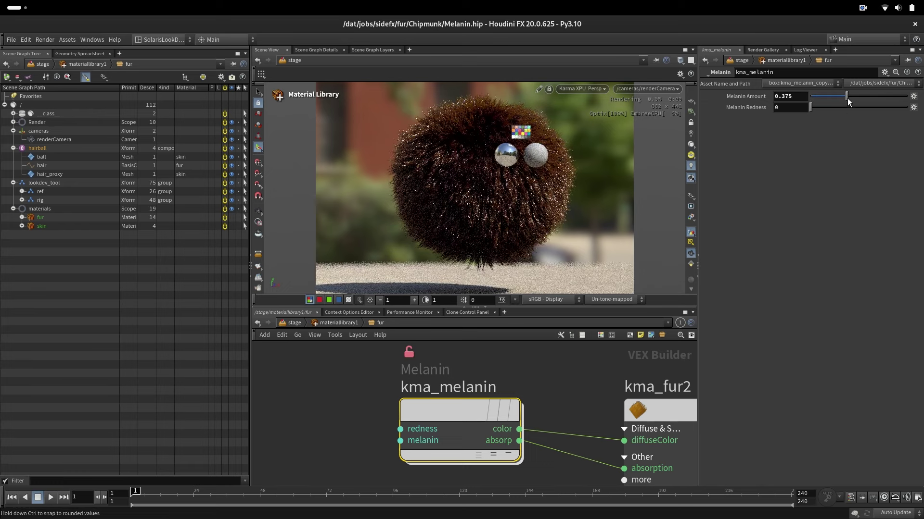
pyautogui.click(883, 97)
pyautogui.click(900, 96)
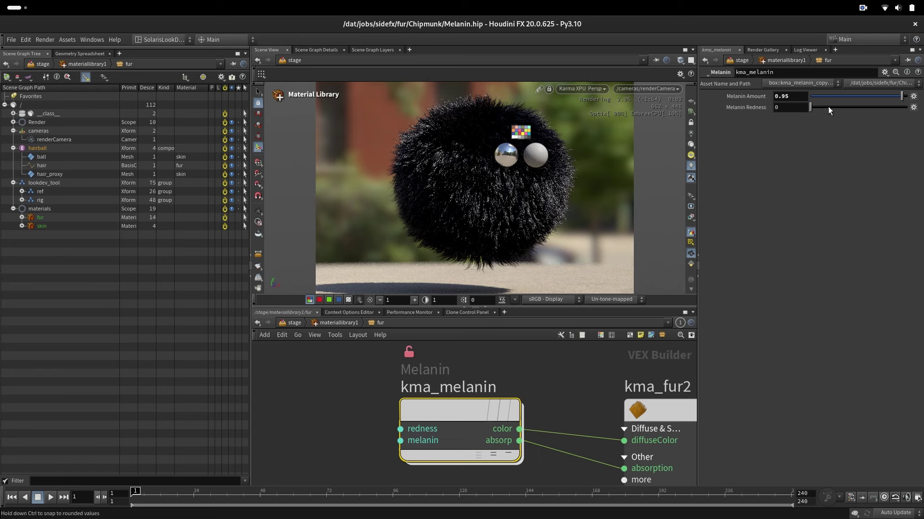
# Raise kma_melanin's Melanin Redness to 1, and reduce Melanin Amount through 0.36 to 0.1.
pyautogui.moveTo(827, 106)
pyautogui.mouseDown()
pyautogui.moveTo(920, 110)
pyautogui.moveTo(887, 97)
pyautogui.moveTo(836, 106)
pyautogui.mouseUp()
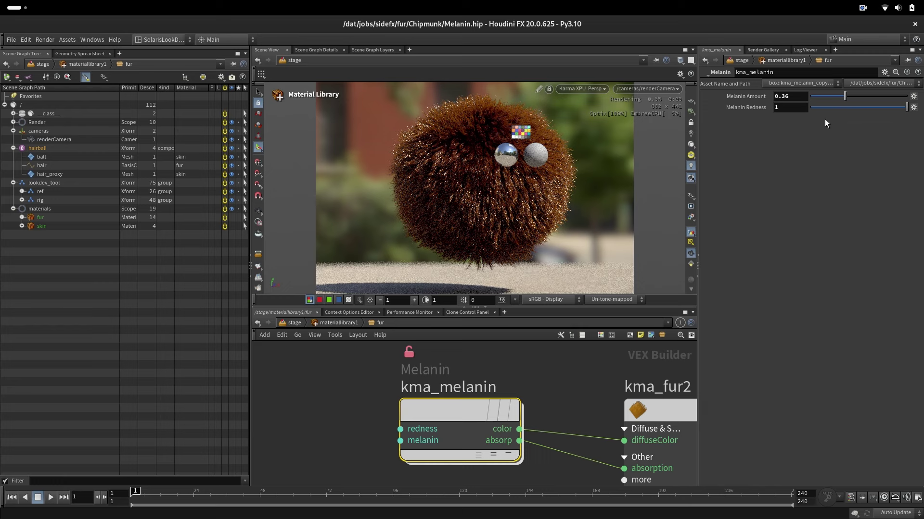
pyautogui.moveTo(833, 103); pyautogui.dragTo(819, 97)
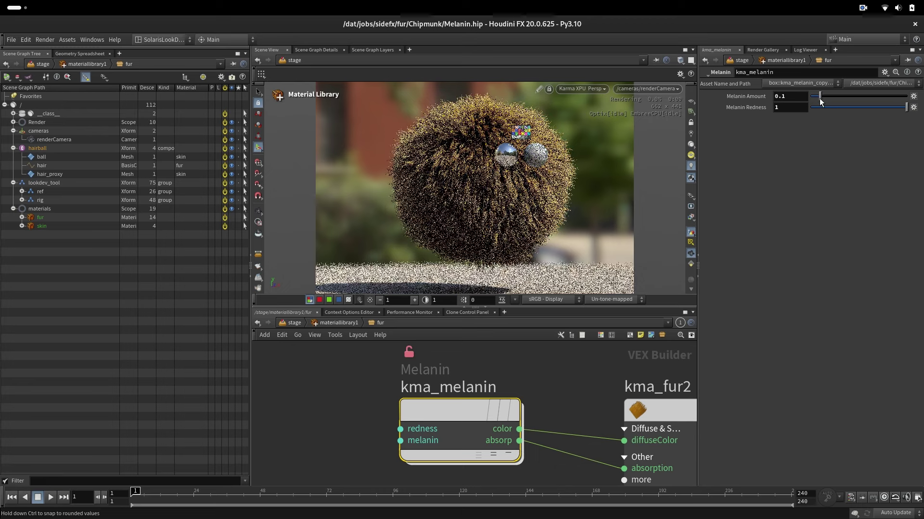
# Lower kma_melanin's Melanin Amount to 0, raise it to 0.02, and set Melanin Redness to 0.195.
pyautogui.moveTo(816, 96); pyautogui.dragTo(819, 98)
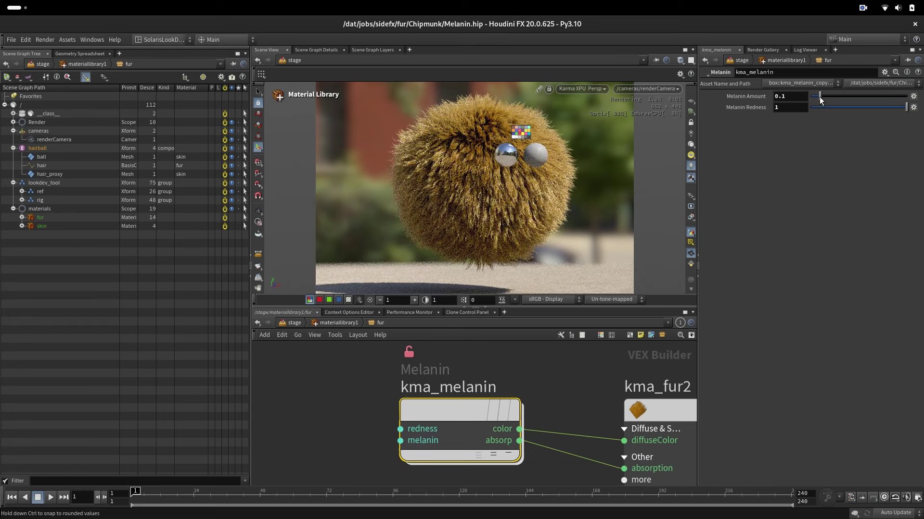
pyautogui.moveTo(814, 97); pyautogui.dragTo(809, 97)
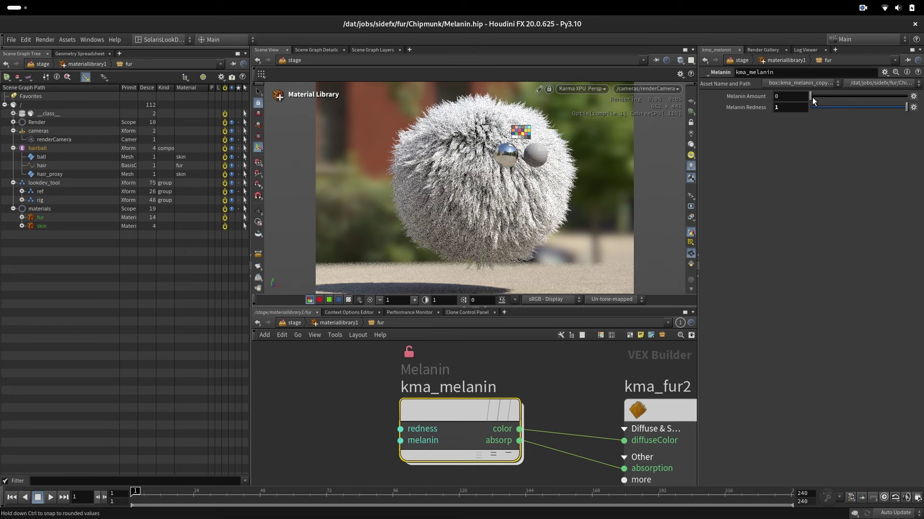
pyautogui.moveTo(810, 98); pyautogui.dragTo(812, 97)
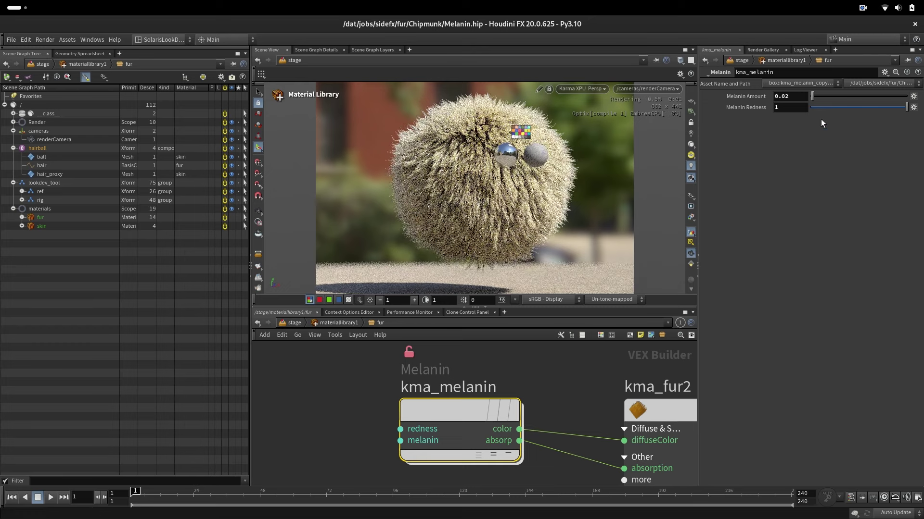
pyautogui.click(827, 108)
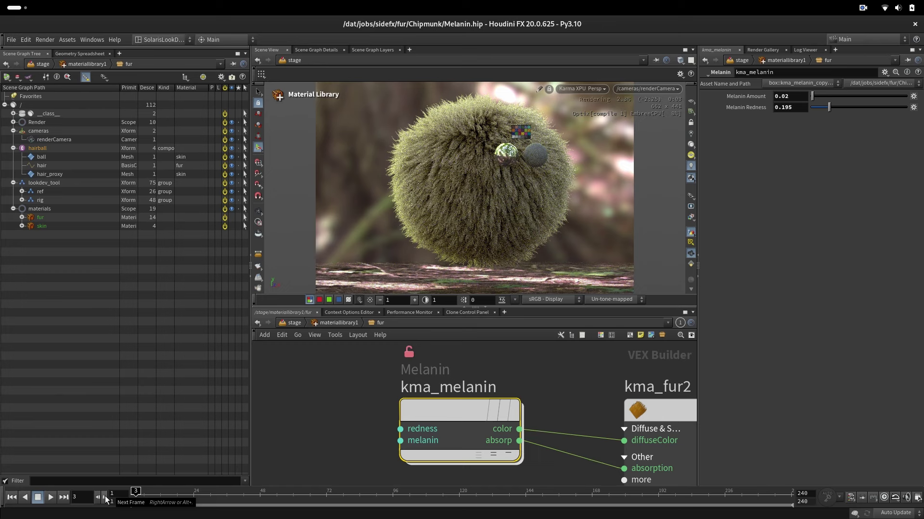
# Advance the timeline frame by frame to frame 9 to compare the fur ball under different lighting environments.
pyautogui.click(106, 501)
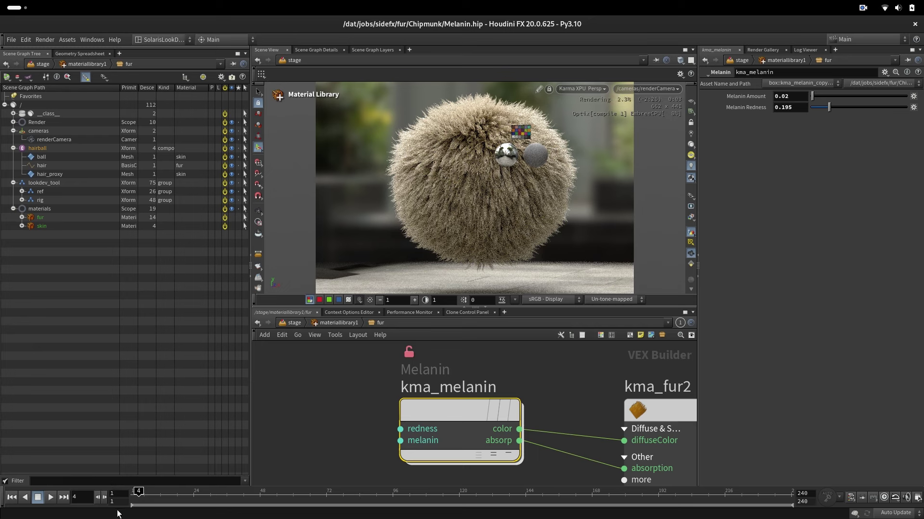
pyautogui.click(105, 498)
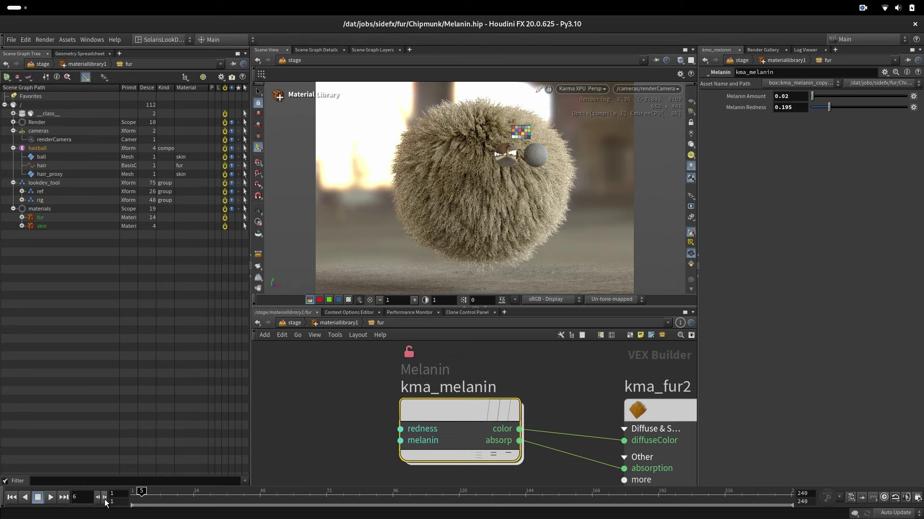
pyautogui.click(105, 497)
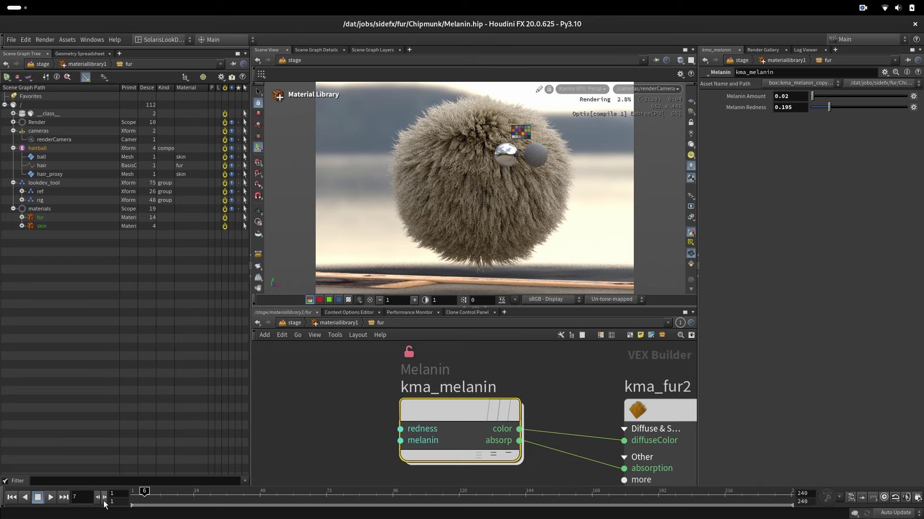
pyautogui.click(105, 498)
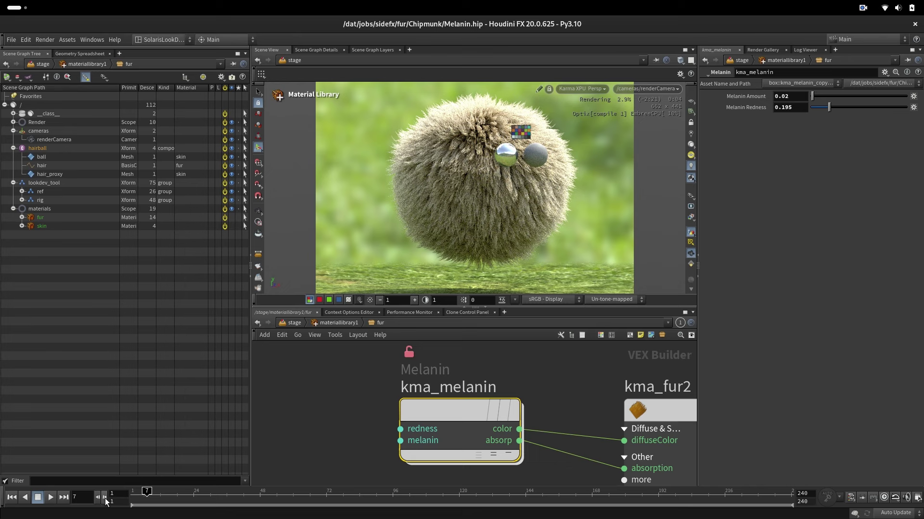
pyautogui.click(105, 499)
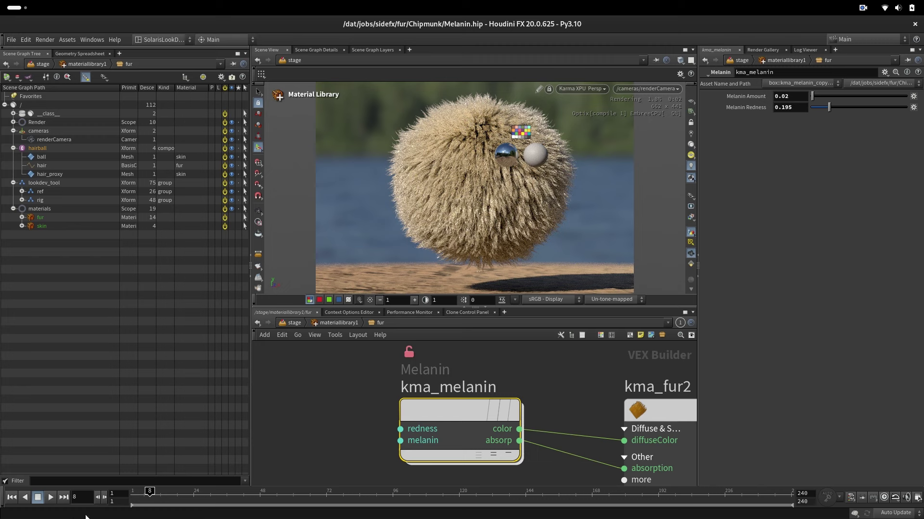
pyautogui.click(104, 498)
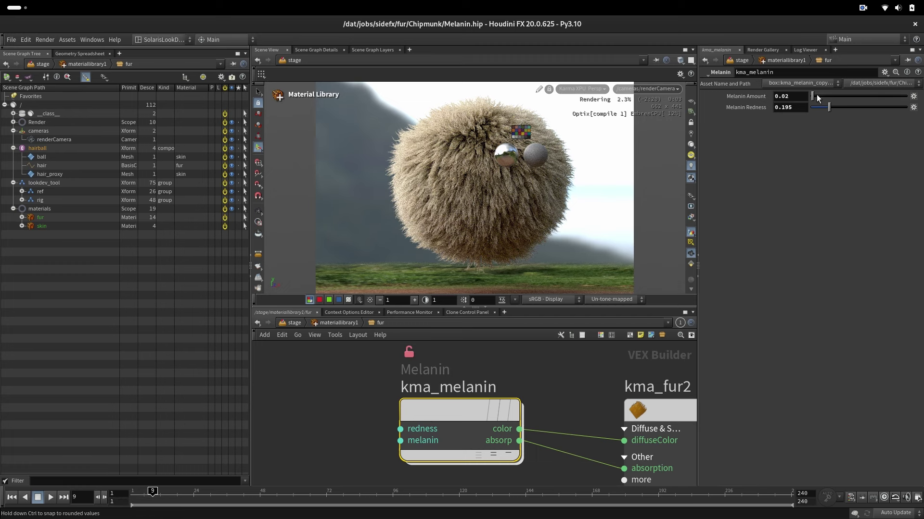
# Set kma_melanin's Melanin Amount to 0.085 and advance through the lighting environments to frame 12.
pyautogui.moveTo(821, 98); pyautogui.dragTo(818, 91)
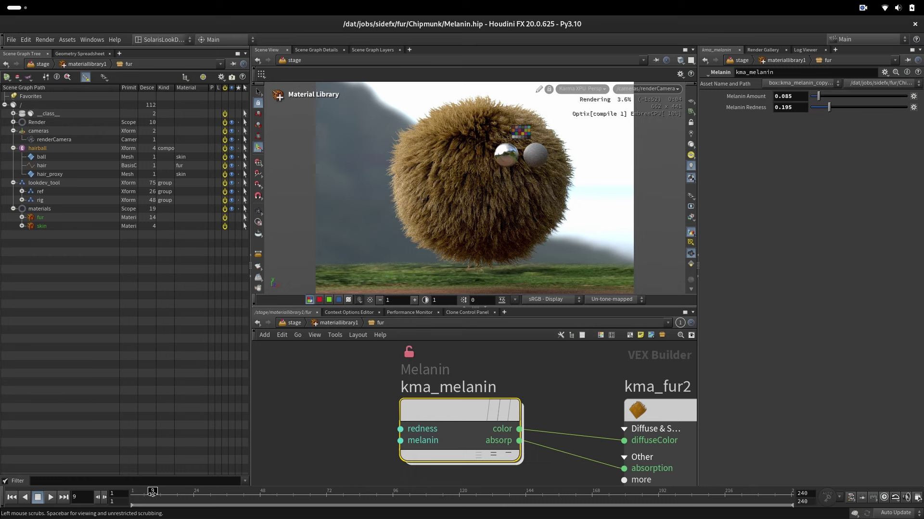
pyautogui.click(105, 498)
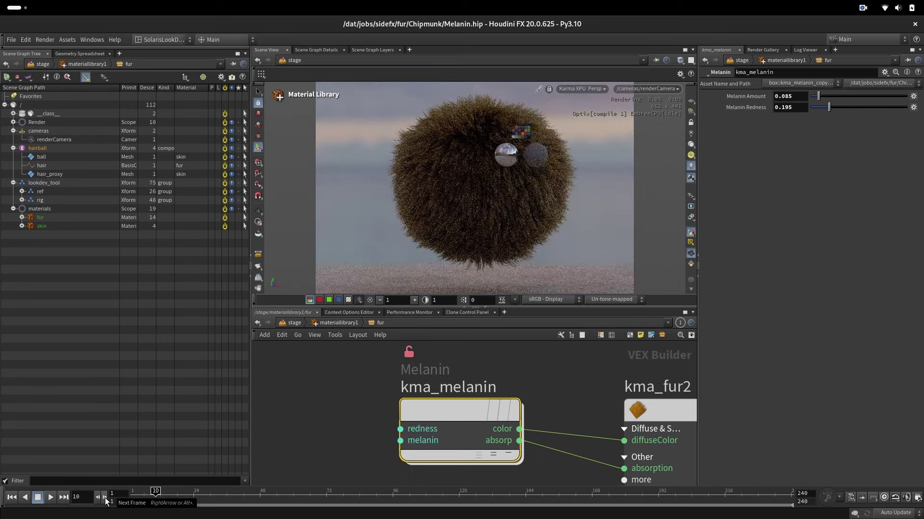
pyautogui.click(105, 500)
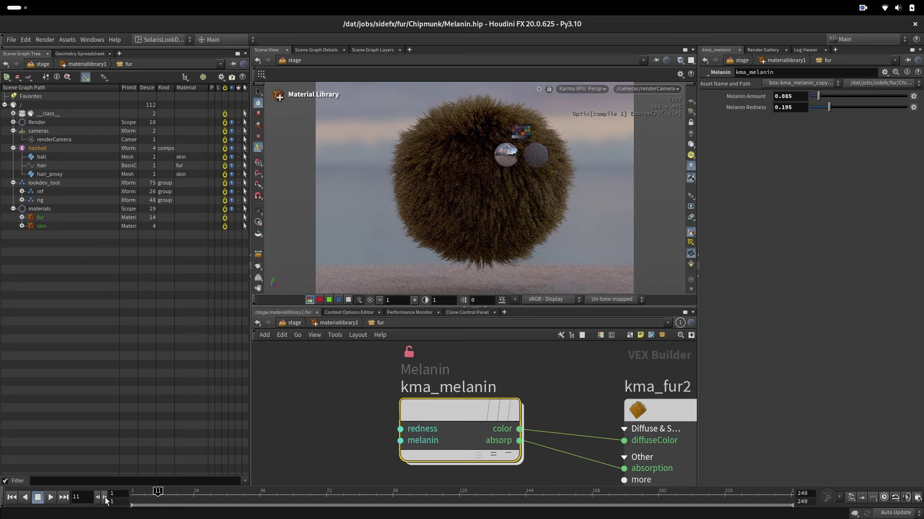
pyautogui.click(105, 502)
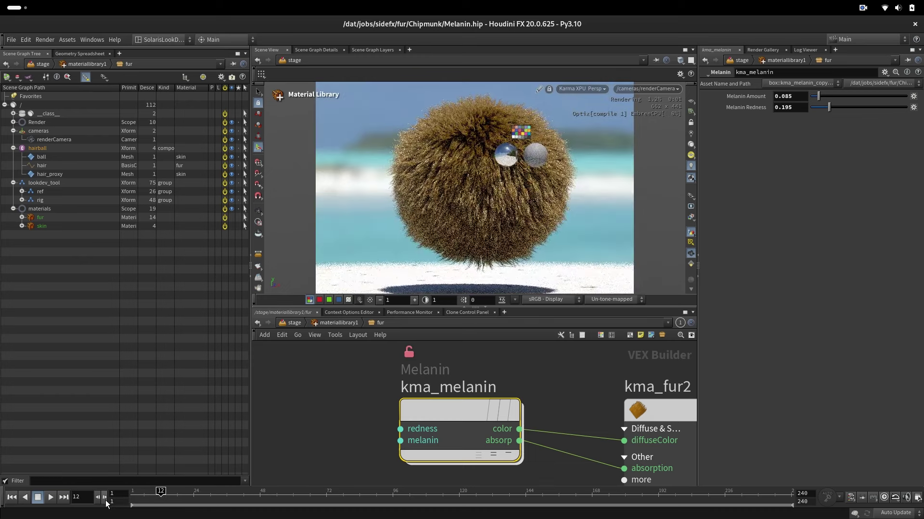
# Raise Melanin Amount to 0.175, set Melanin Redness to 0.985, and vary Melanin Amount through 0.33 to 0.035.
pyautogui.click(830, 99)
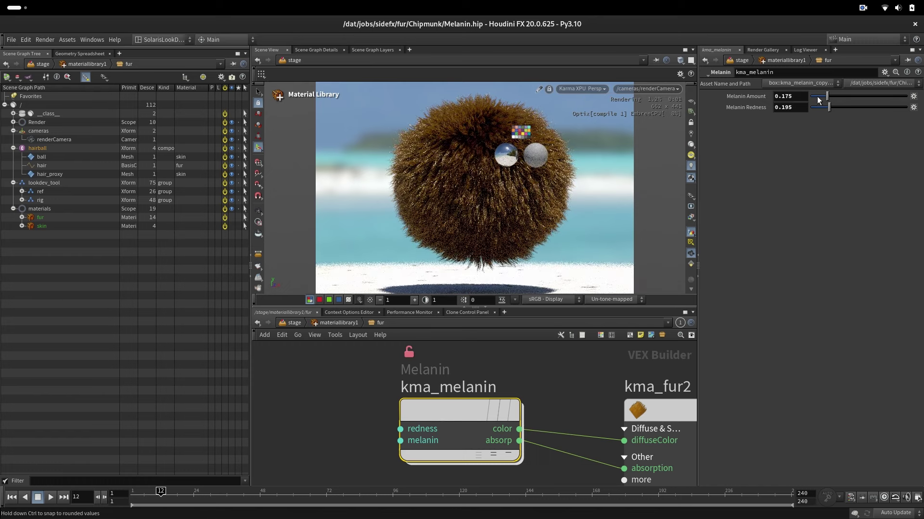
pyautogui.click(902, 107)
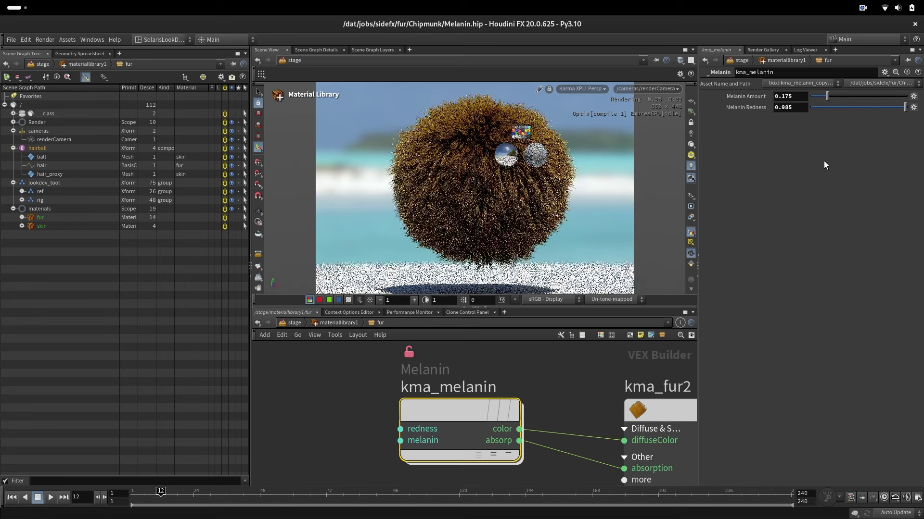
pyautogui.moveTo(838, 97); pyautogui.dragTo(842, 99)
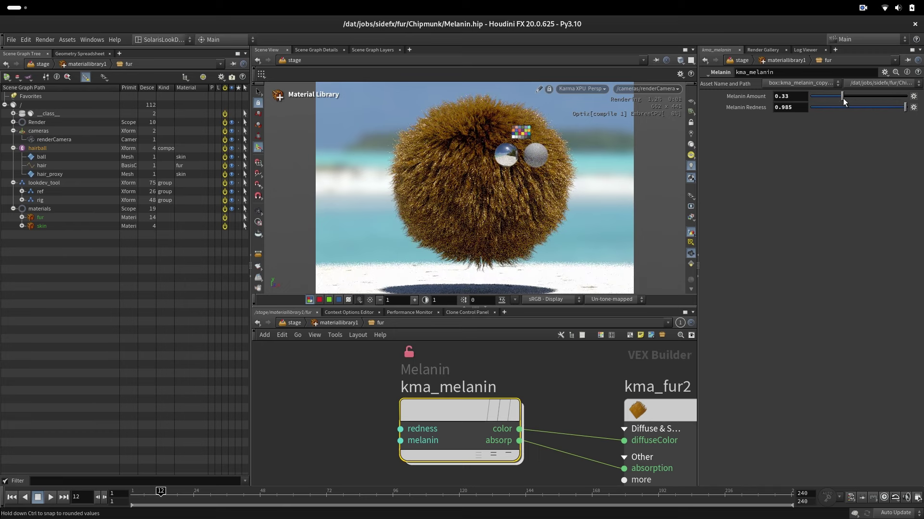
pyautogui.click(813, 96)
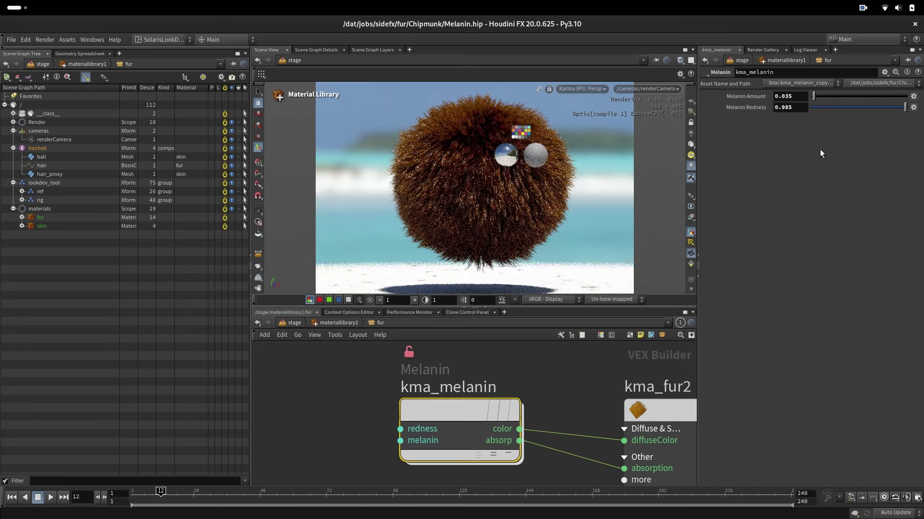